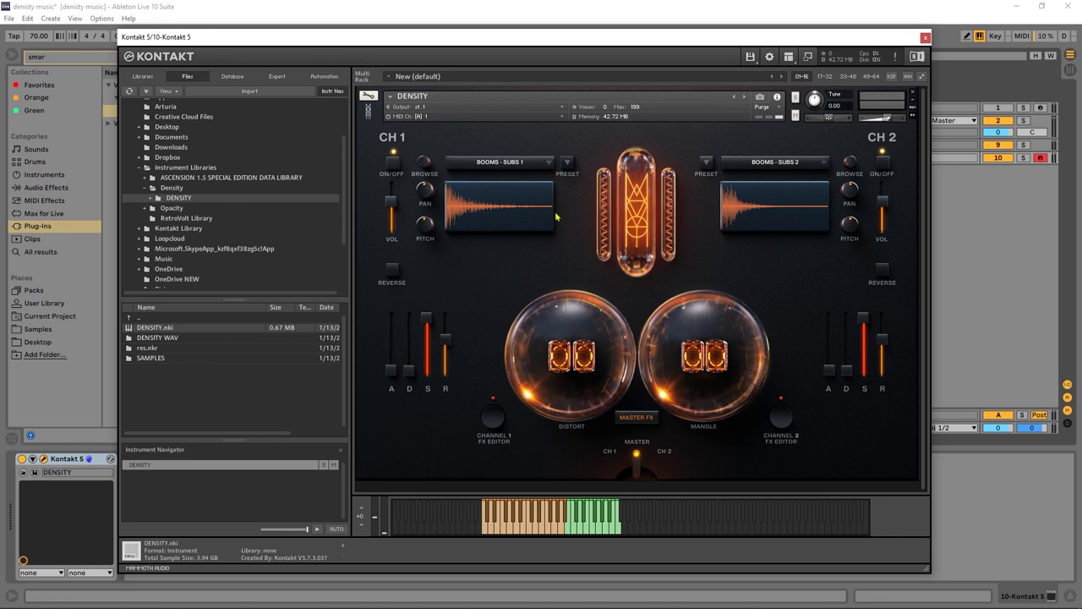
Step: Load the HITS - HORROR sound onto channel 1
click(533, 165)
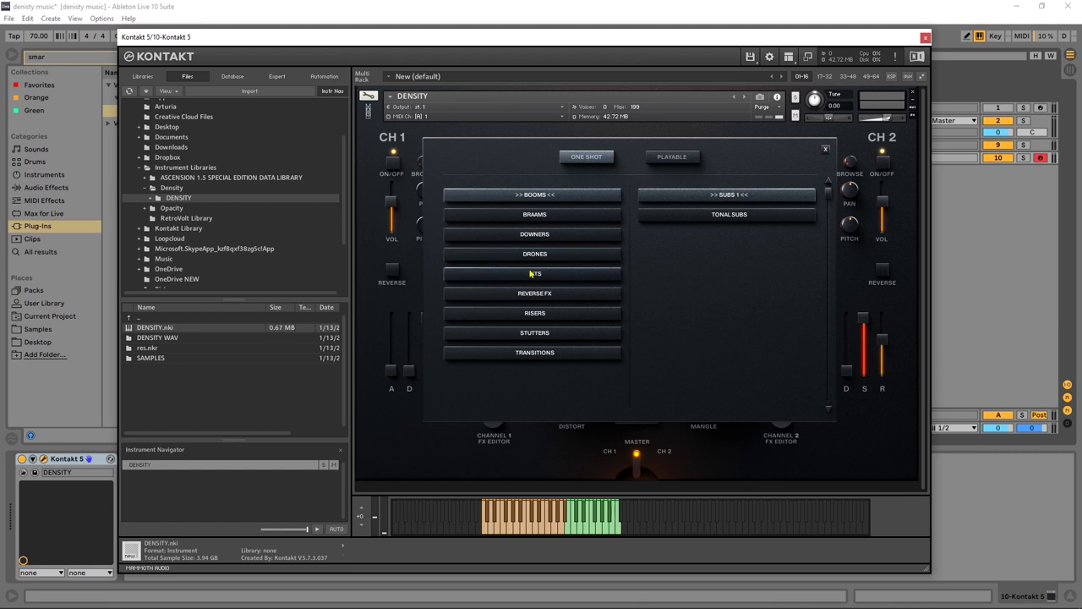
click(531, 273)
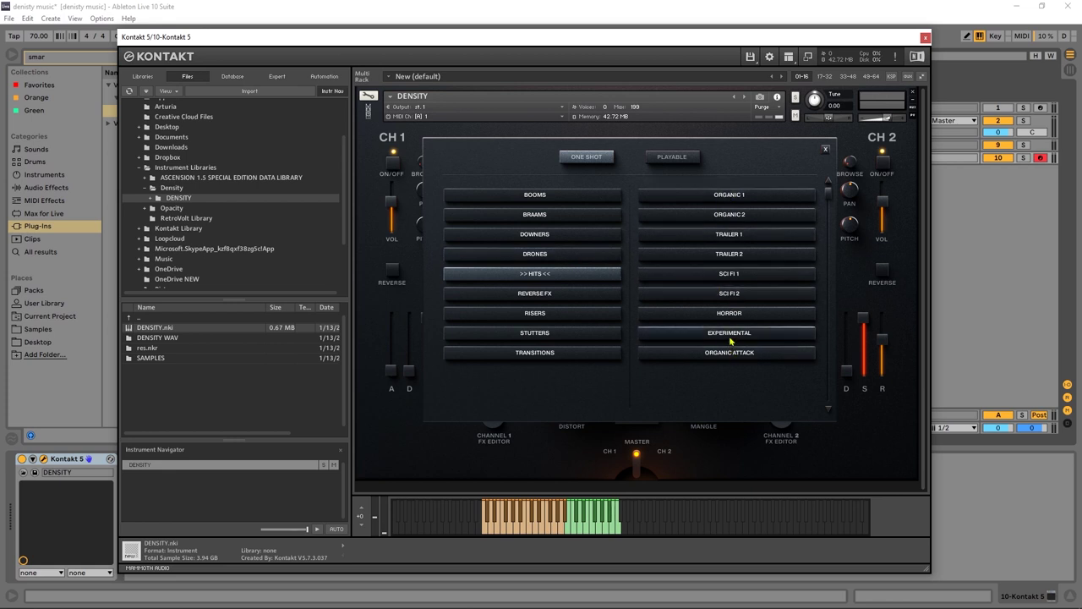
click(727, 315)
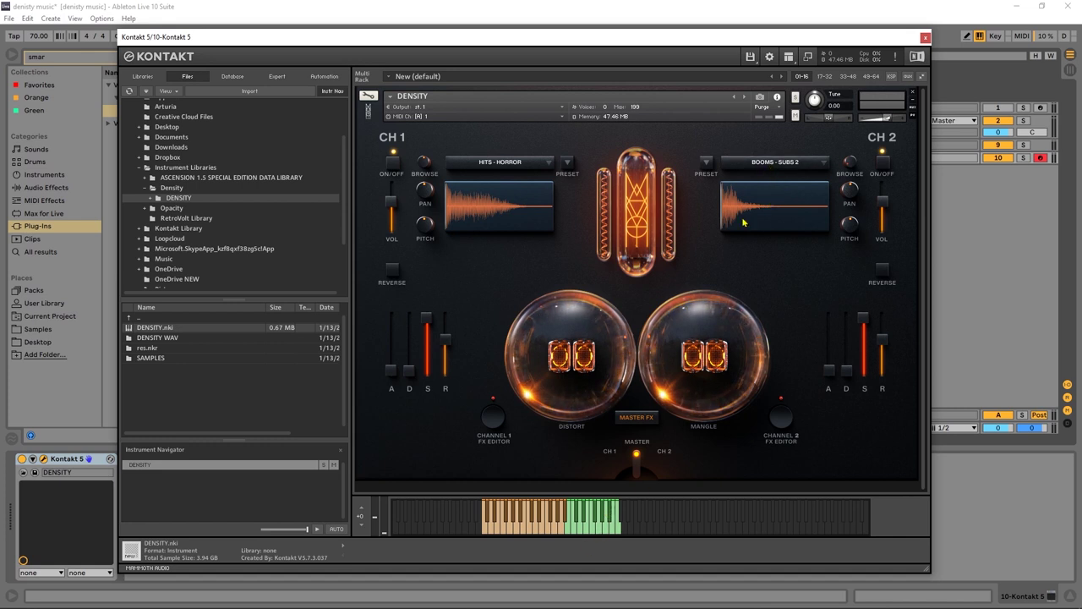
Step: Play a few notes of the Horror hit, including one an octave lower
key(a)
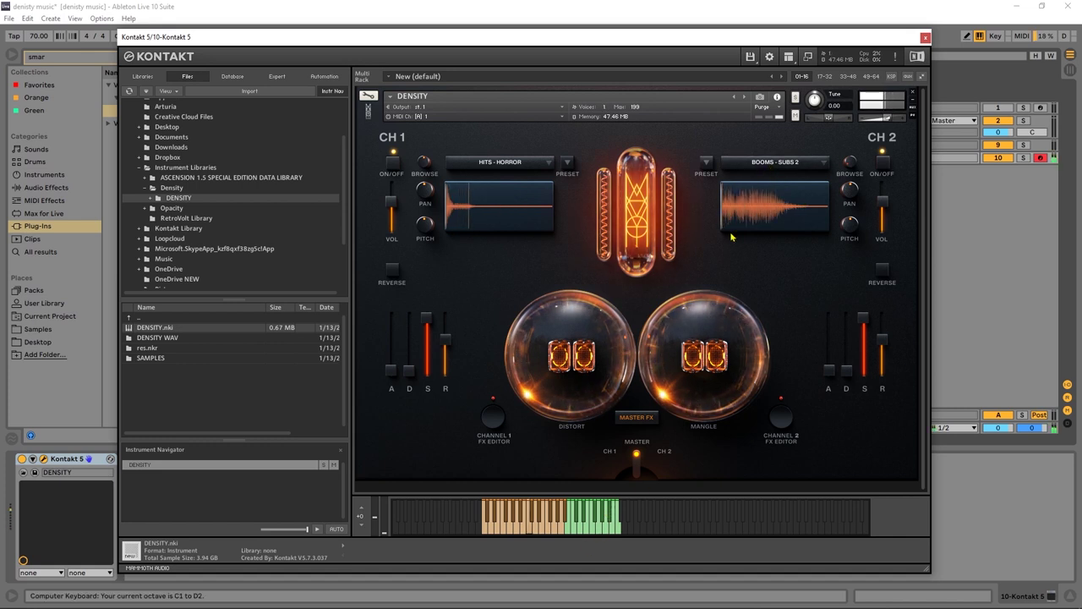
key(d)
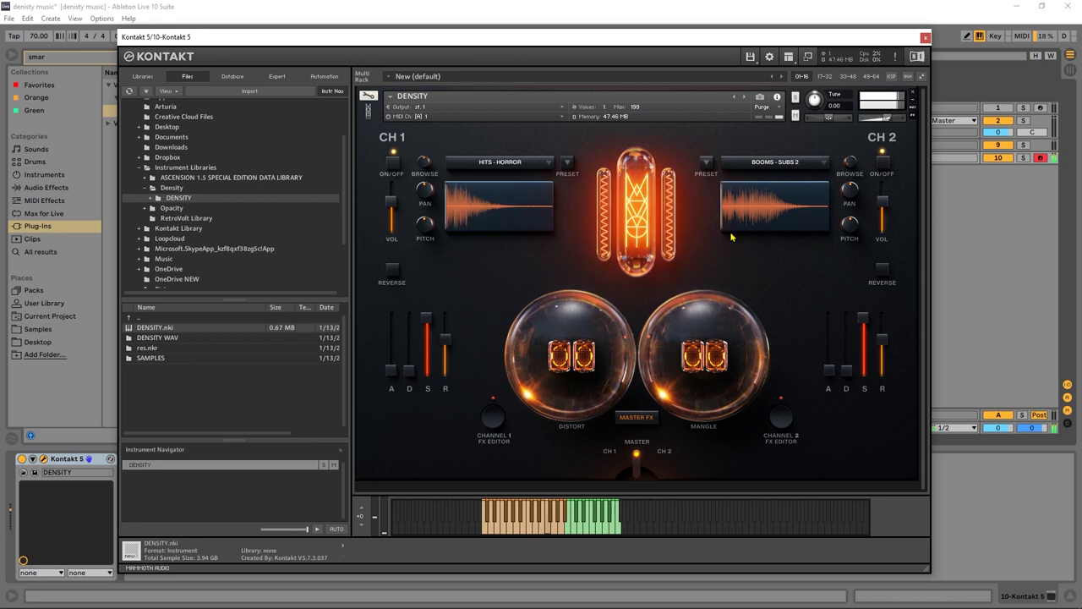
key(z)
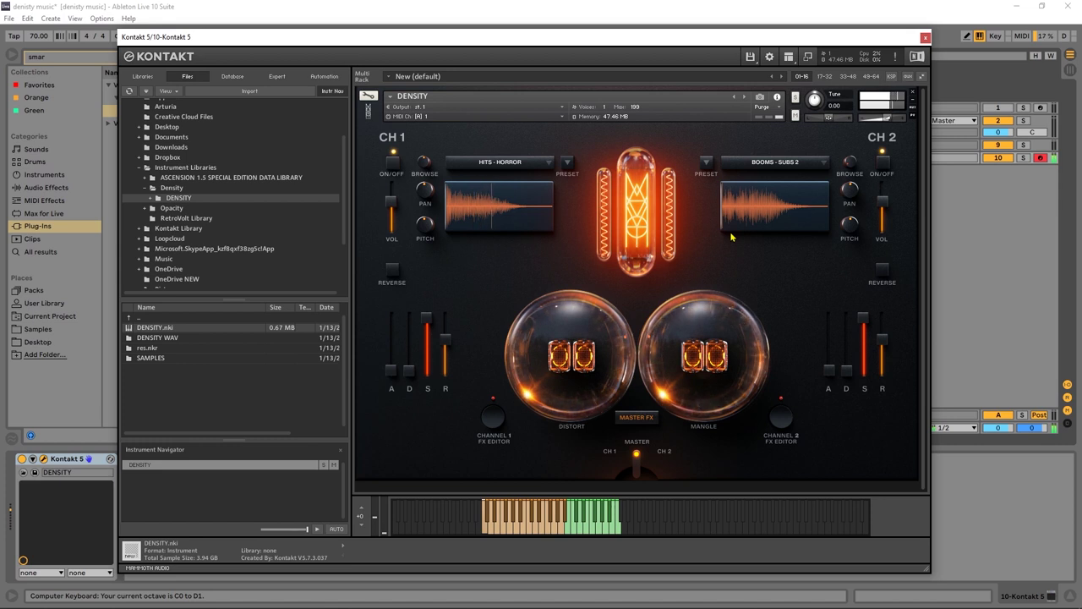
key(a)
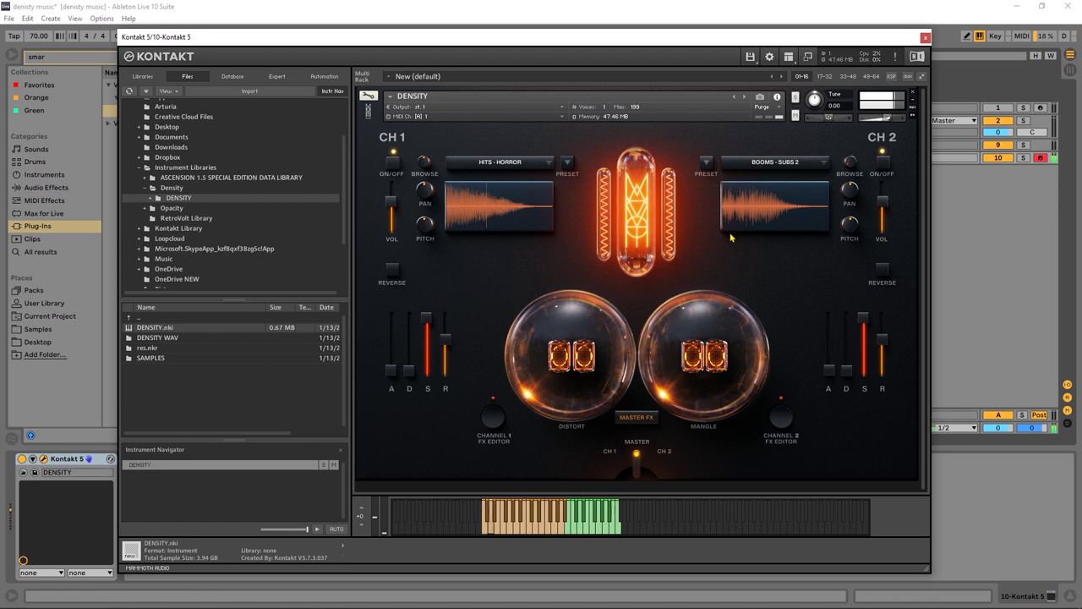
click(521, 162)
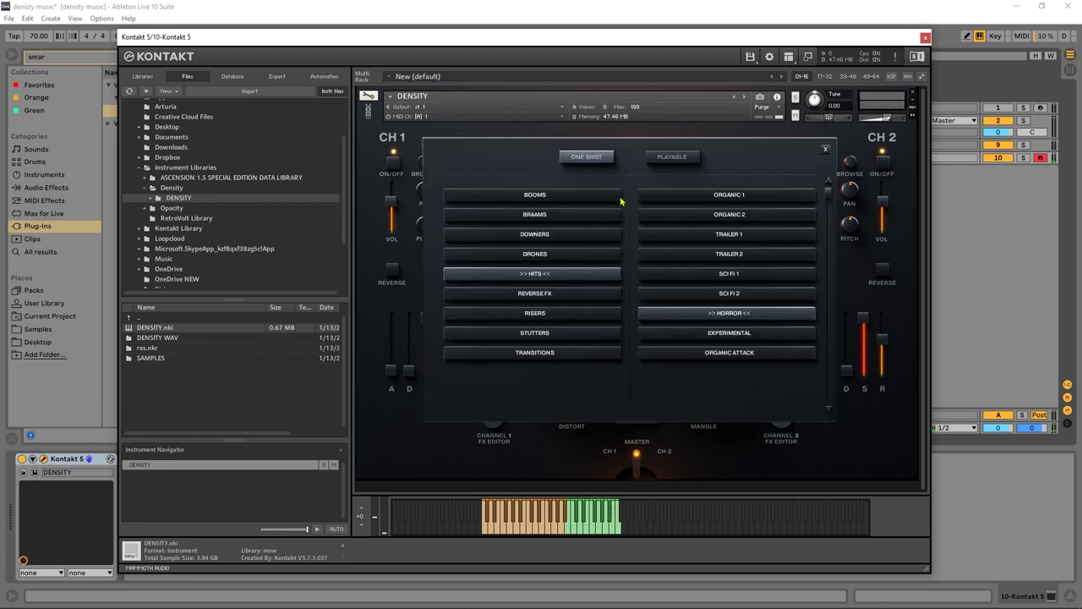
Step: Try the ORGANIC 2 hit on channel 1, then switch it to SCI FI 1
click(726, 216)
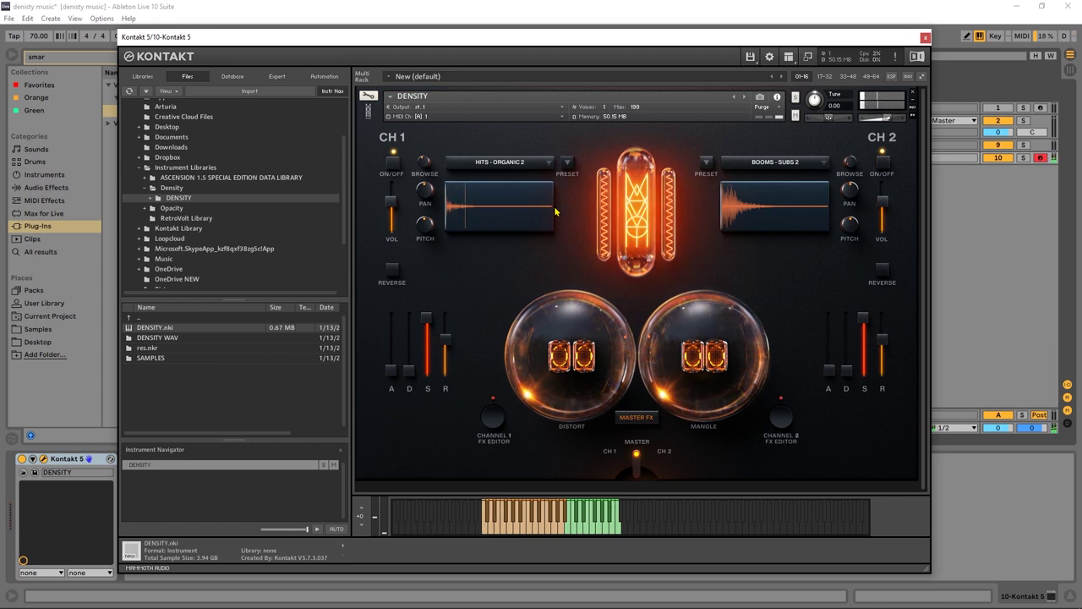
click(514, 159)
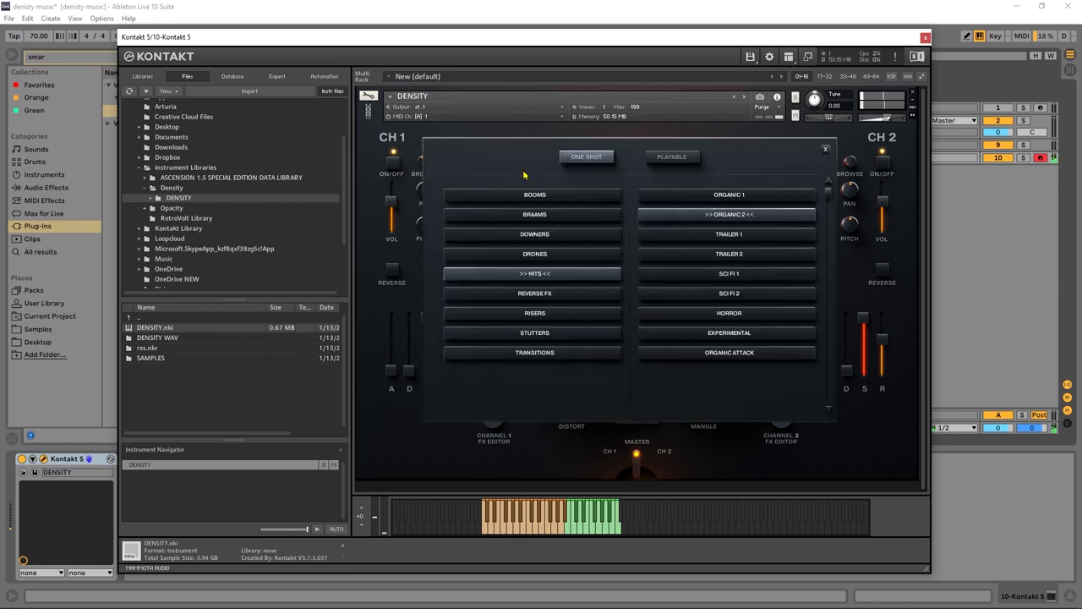
click(731, 275)
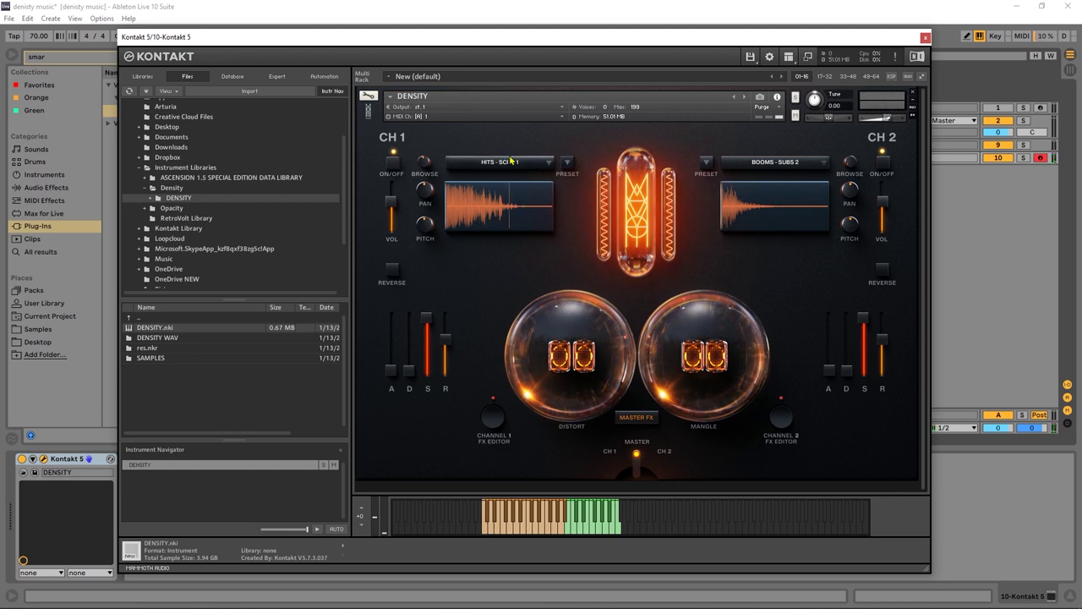
click(568, 163)
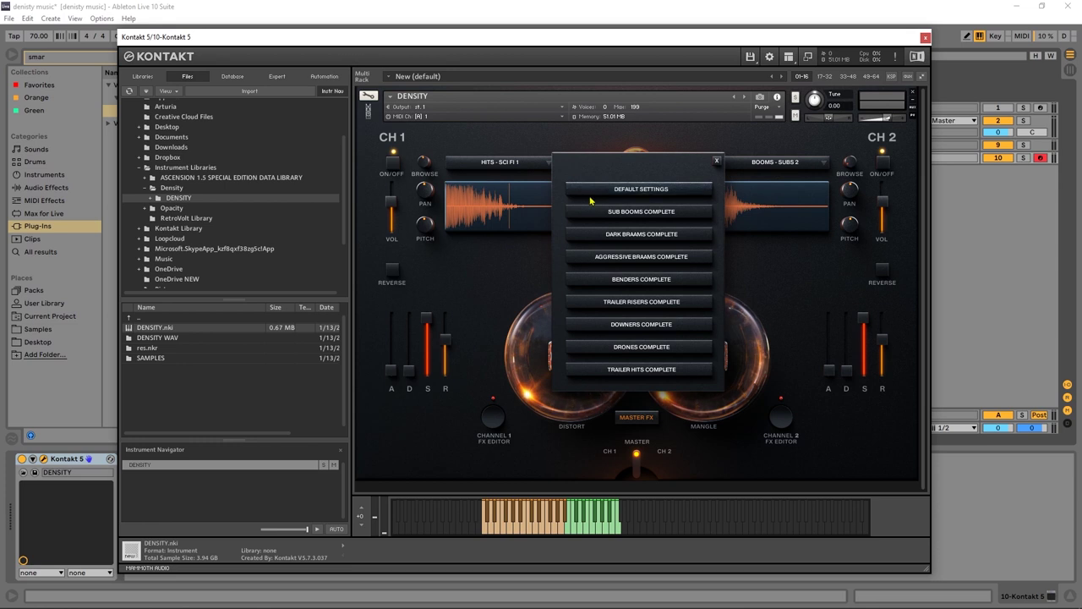
Step: Load SUB BOOMS COMPLETE and play several sub boom notes across octaves
click(630, 214)
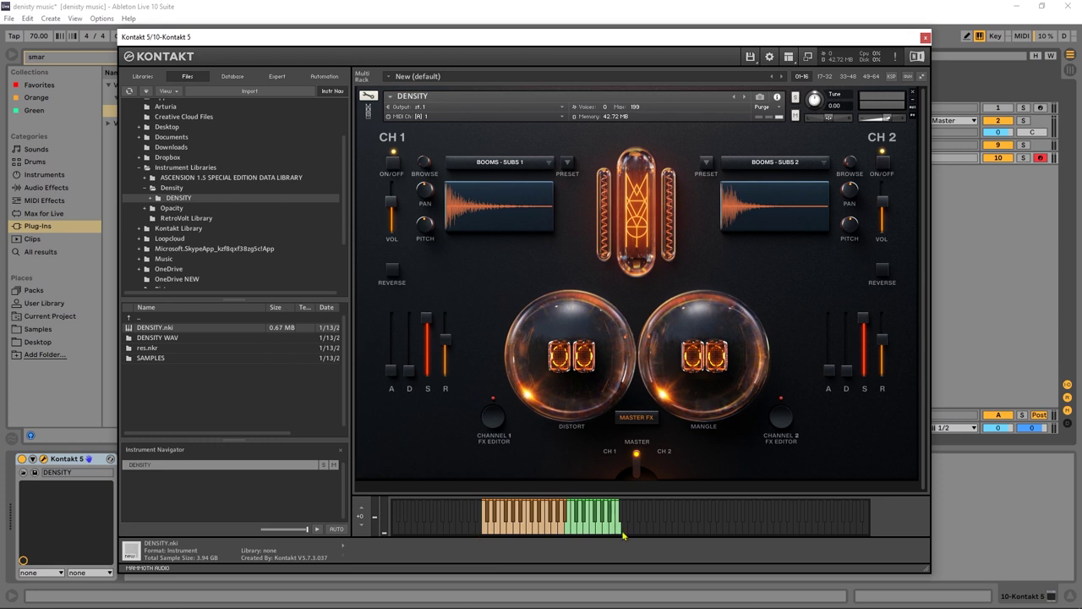
key(a)
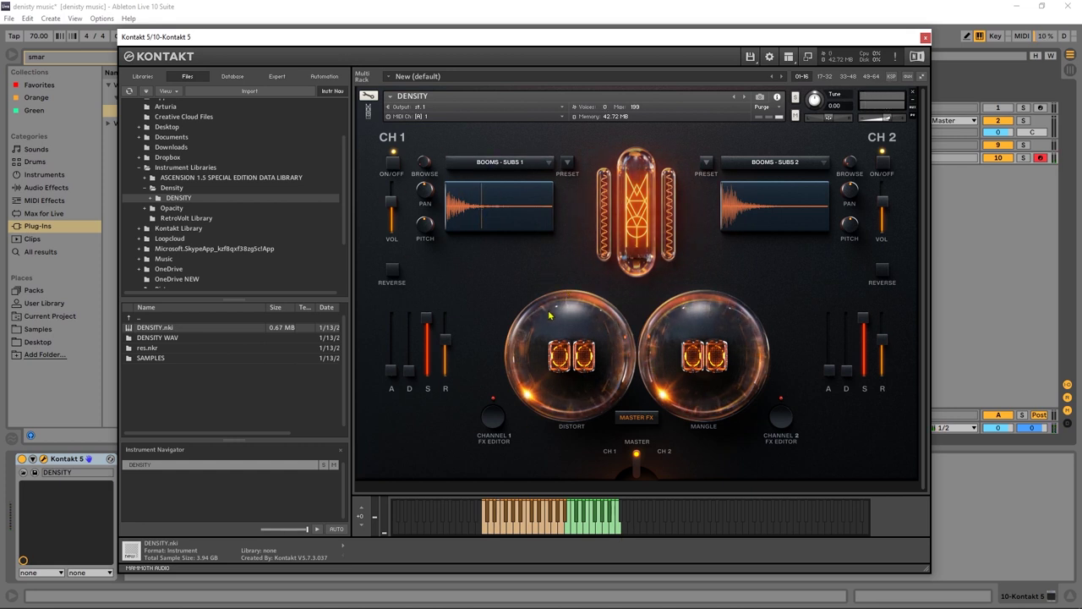
key(a)
key(a)
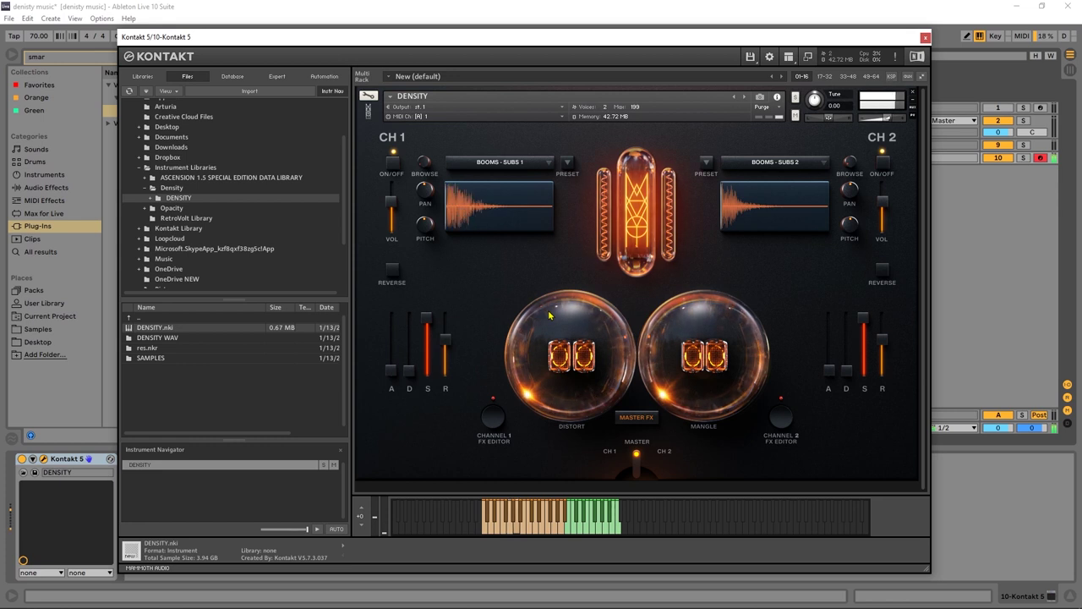
key(a)
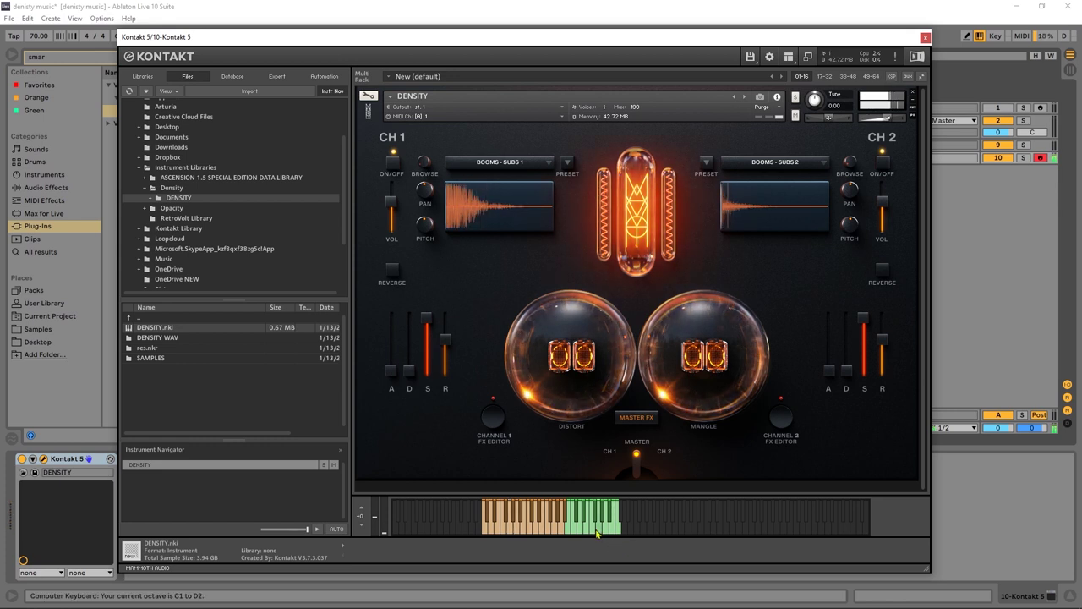
click(579, 531)
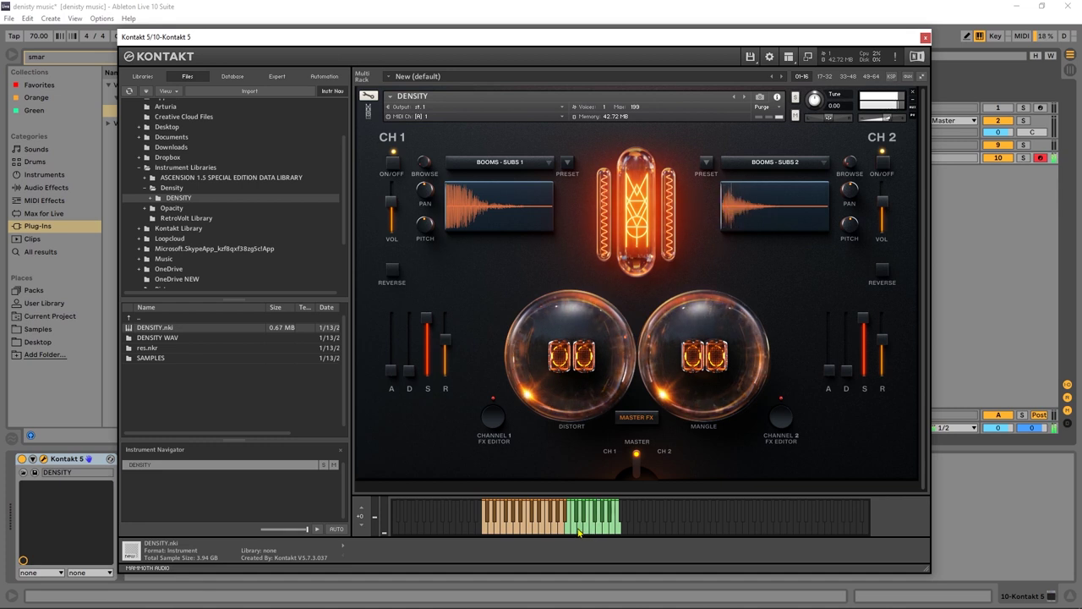
click(566, 162)
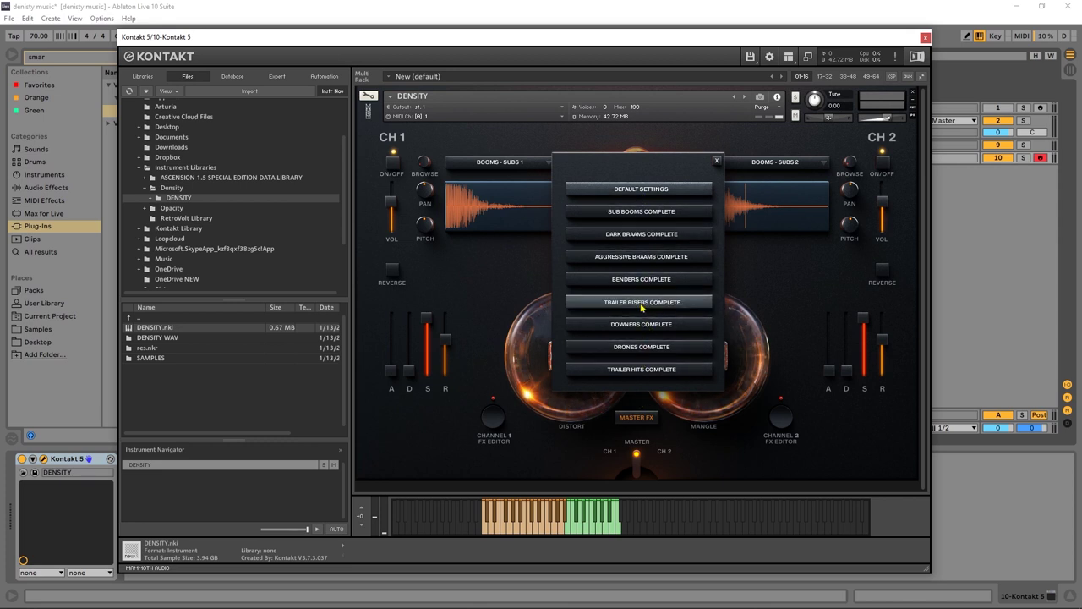
Step: Load TRAILER RISERS COMPLETE and play a note on the virtual keyboard
click(657, 300)
click(559, 531)
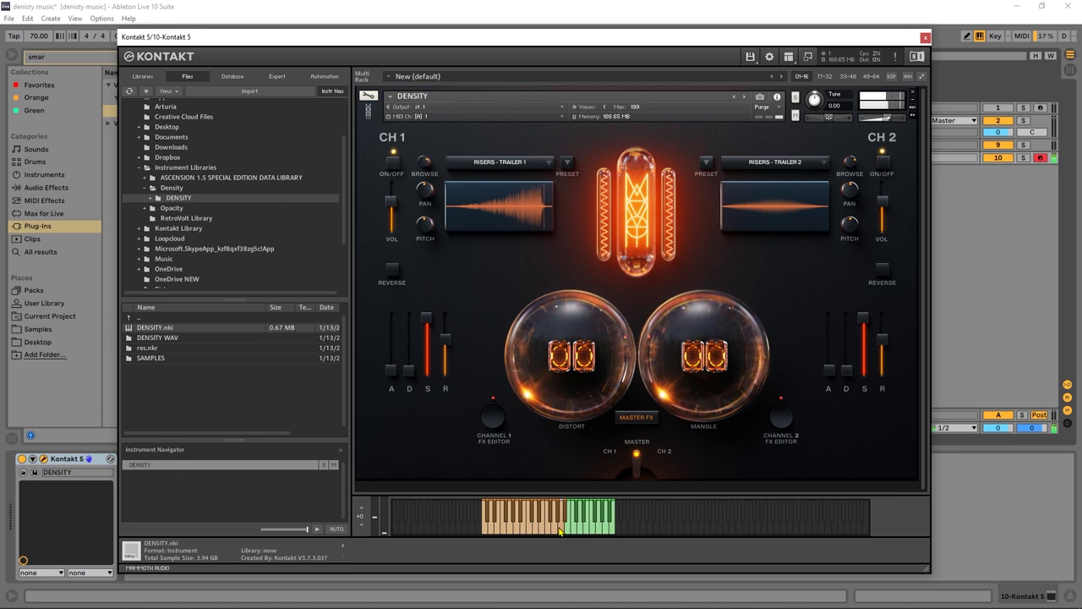
Step: Put HITS - EXPERIMENTAL on channel 1, leaving channel 2 on RISERS - TRAILER 2
click(522, 164)
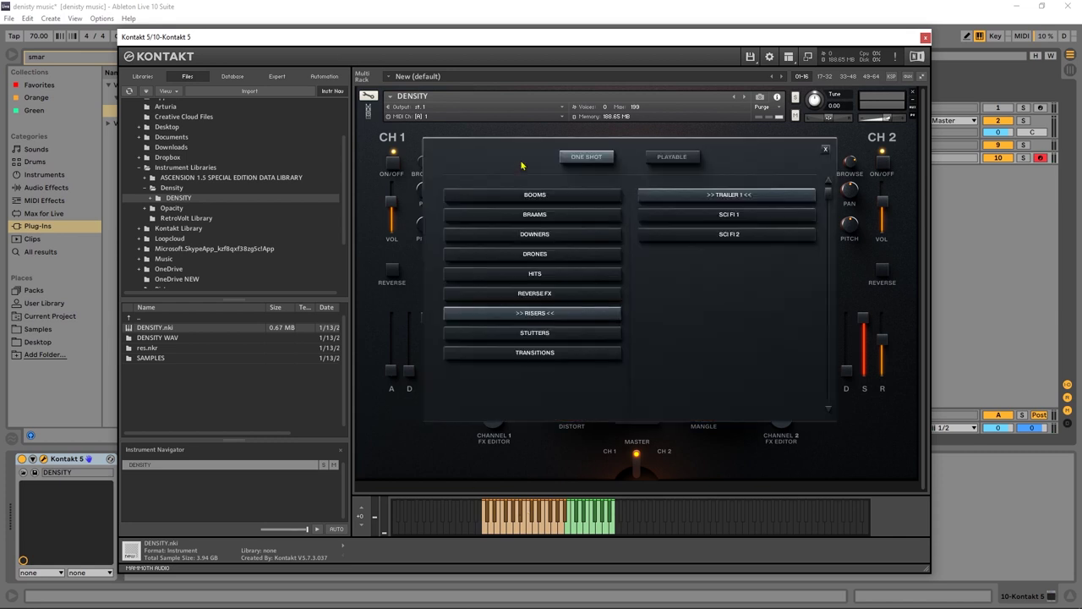
click(539, 278)
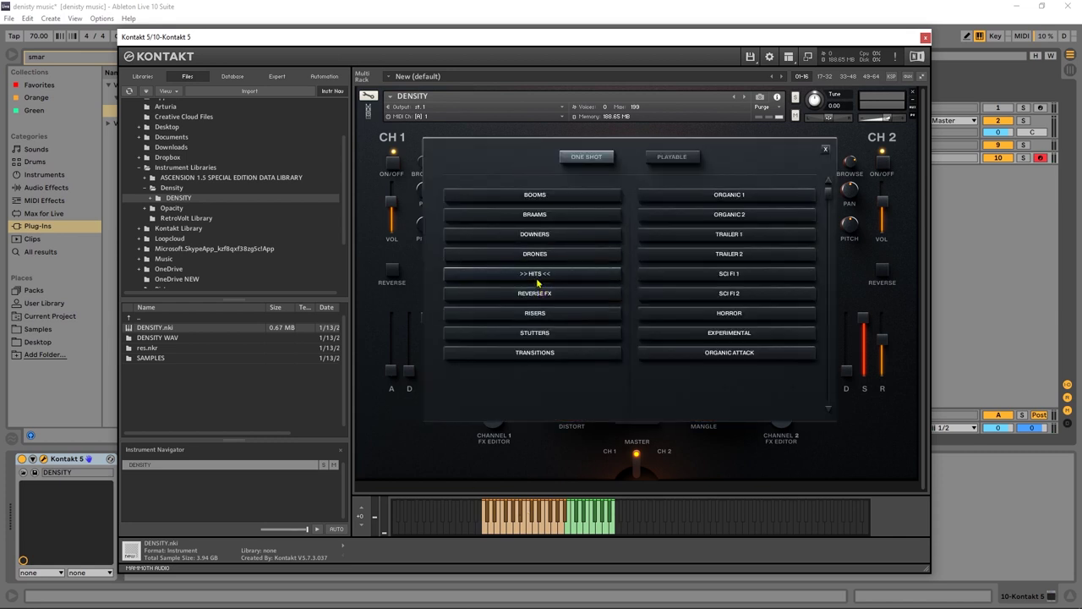
click(719, 335)
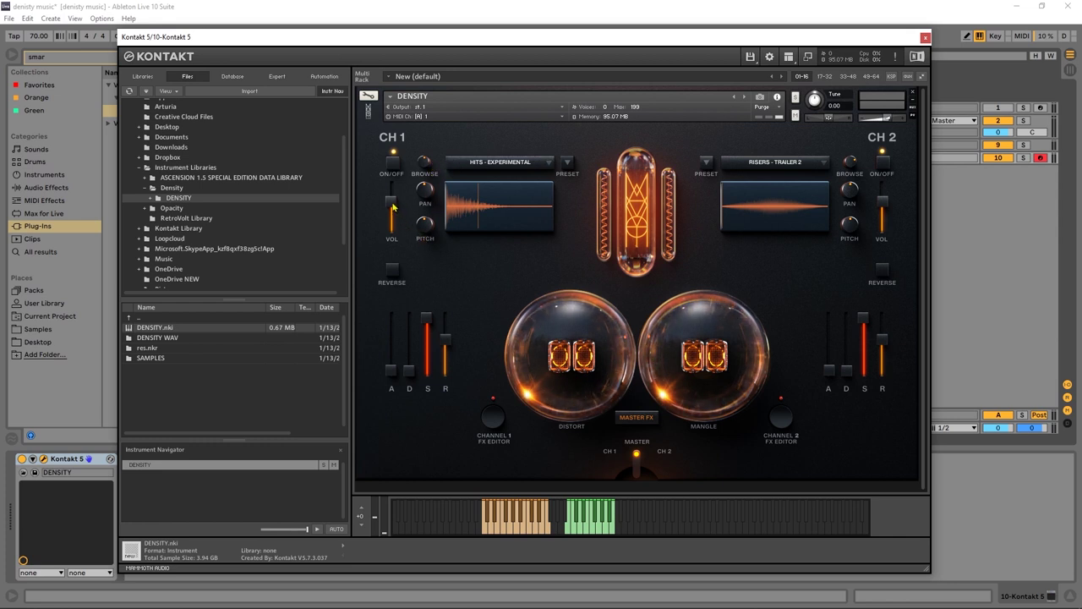
click(393, 166)
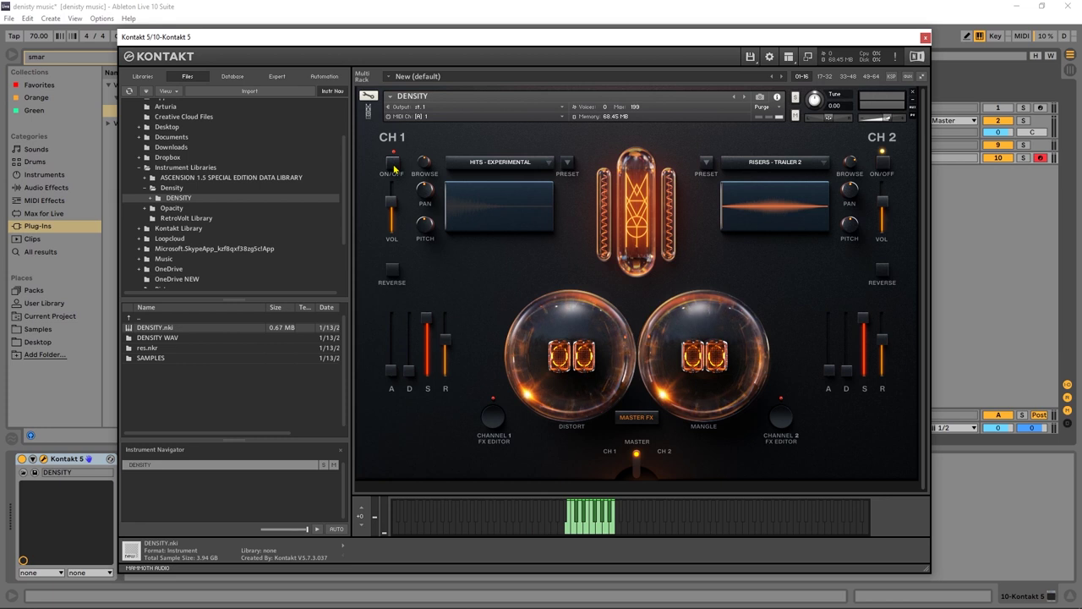
click(394, 166)
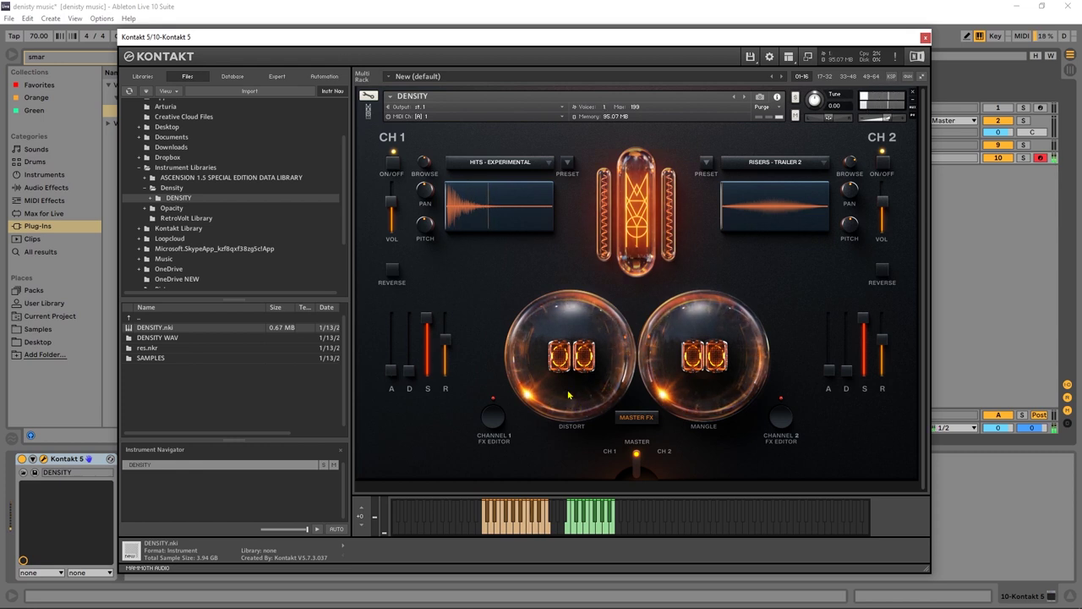
Step: Adjust the DISTORT and MANGLE spheres, ending with mangle at 16 and distort raised
drag(569, 395, 566, 372)
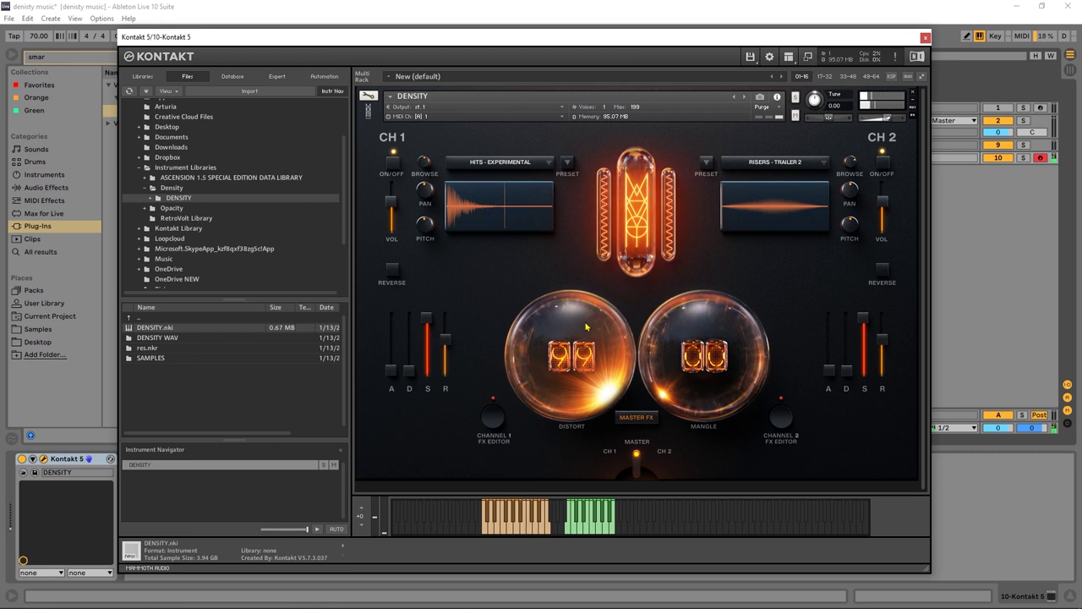
drag(586, 326, 586, 372)
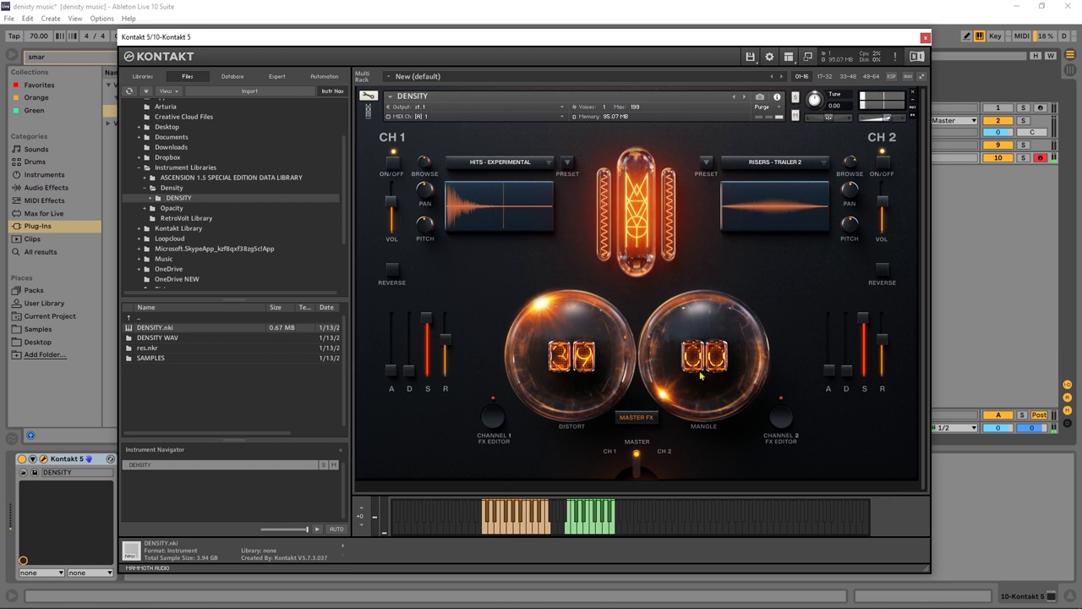
ctrl+click(619, 401)
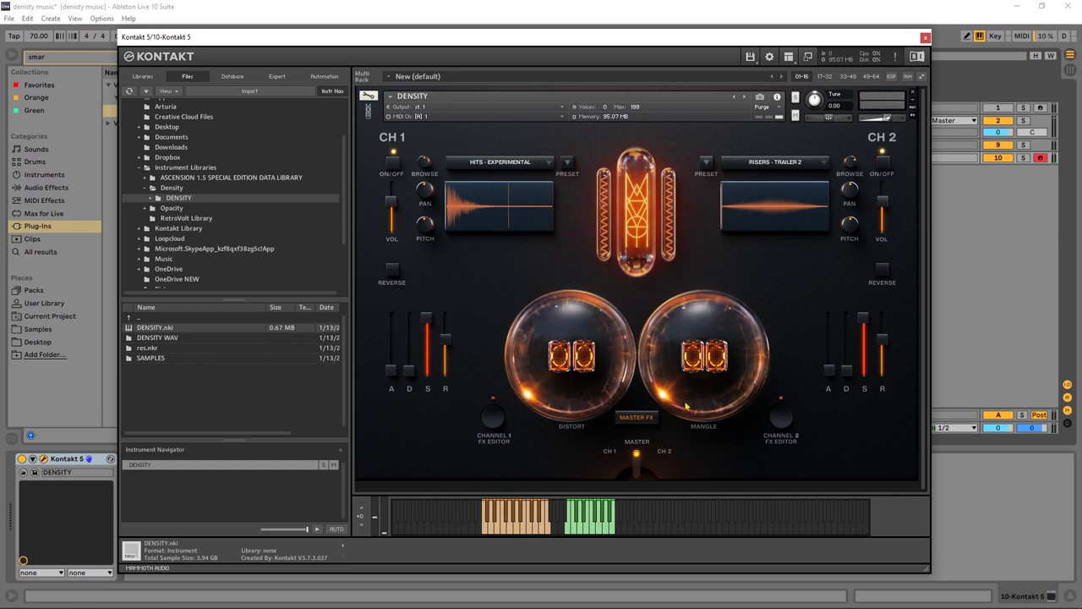
drag(704, 371, 698, 283)
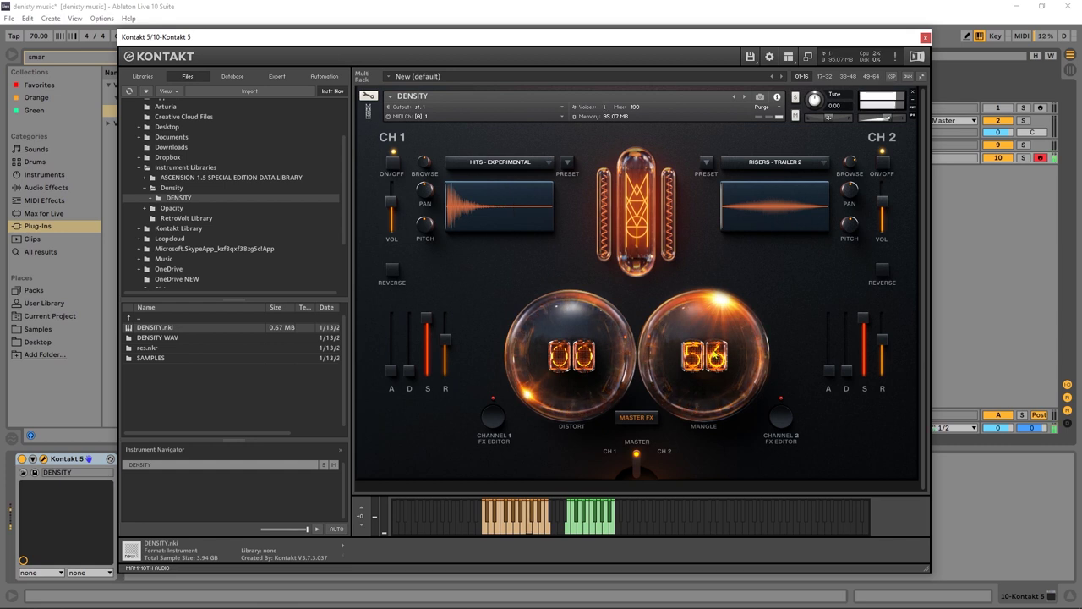
drag(715, 357, 699, 484)
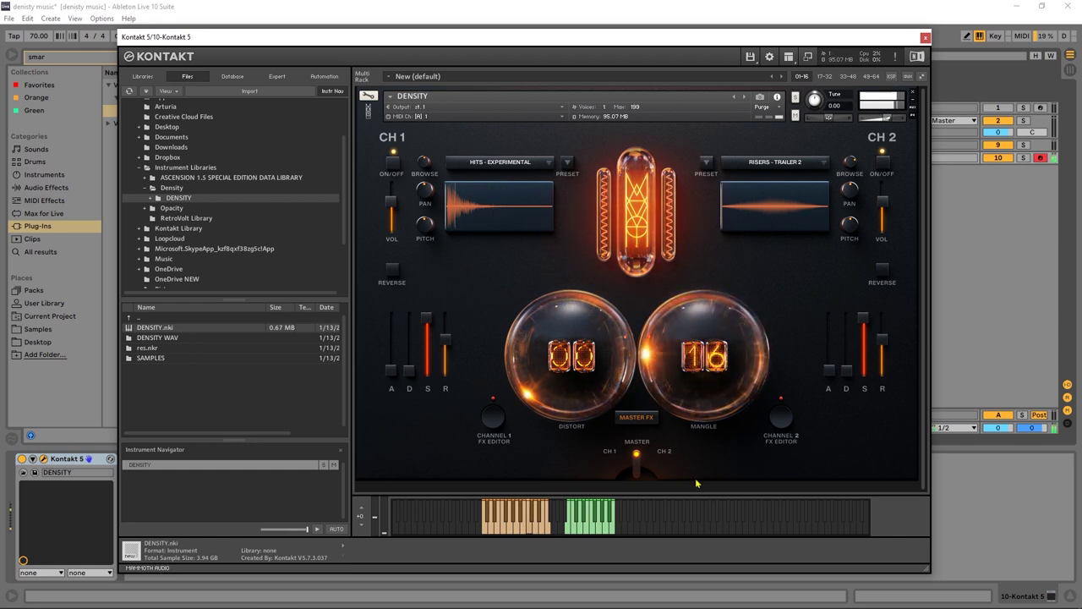
drag(526, 391, 600, 271)
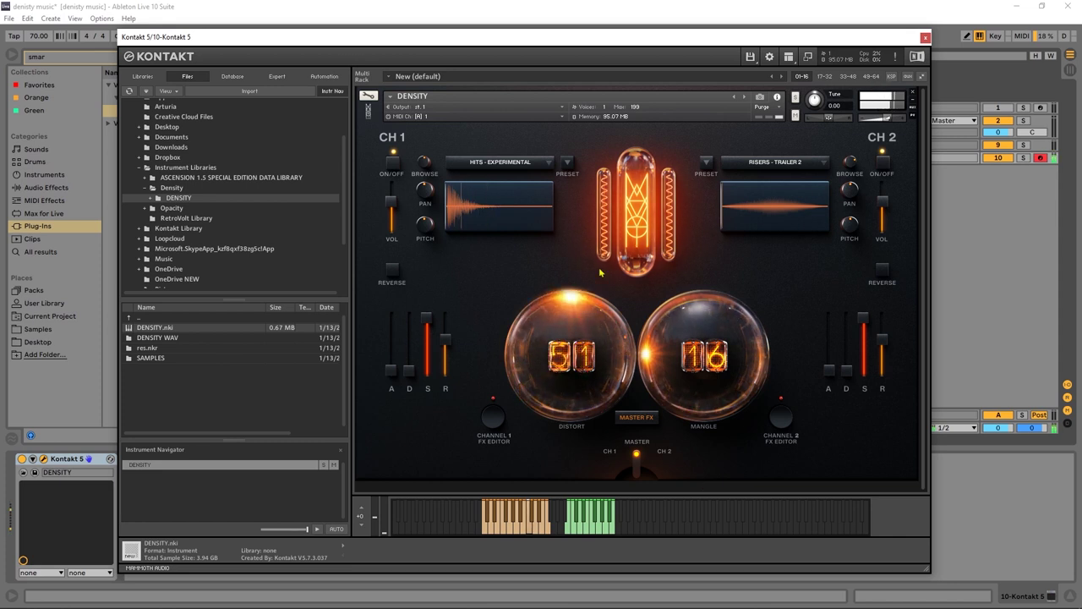
scroll(597, 296, up, 5)
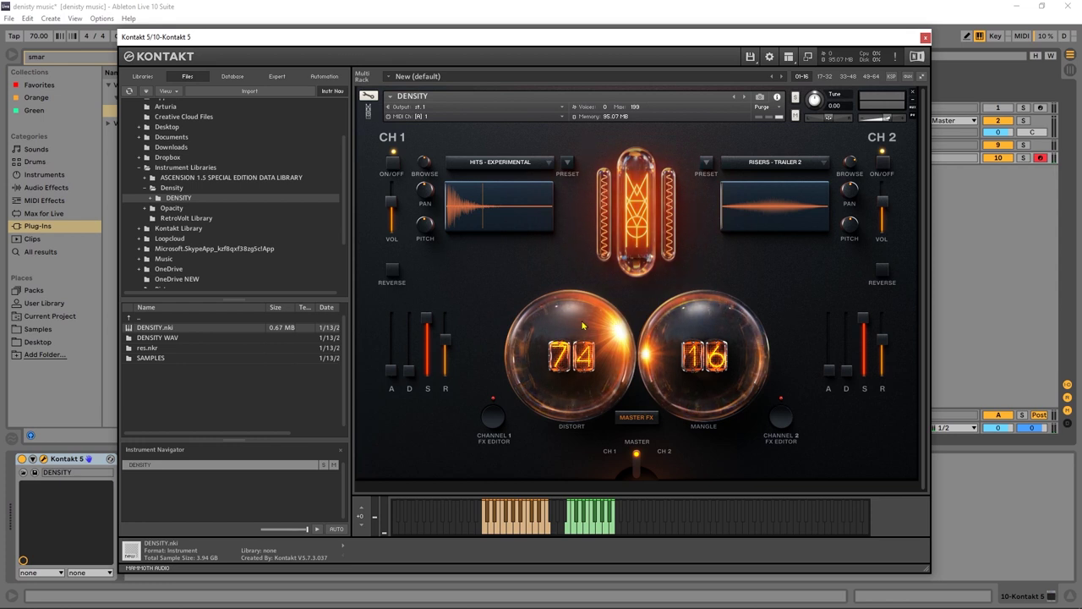
scroll(583, 324, down, 14)
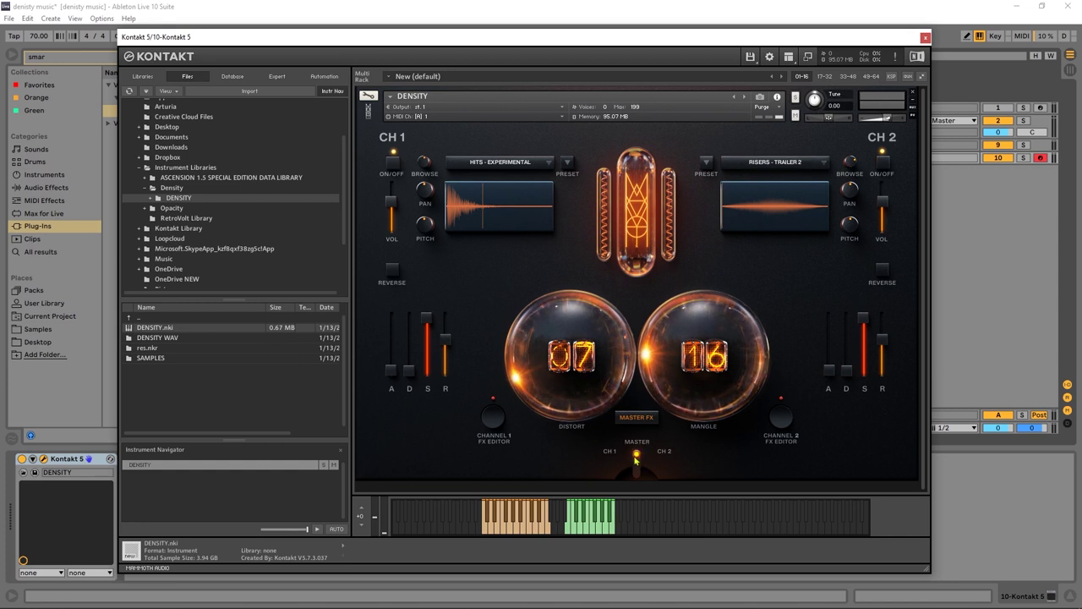
Step: Lower distort to 07 and play a channel 1 sample in the C1–D2 octave
scroll(668, 467, up, 5)
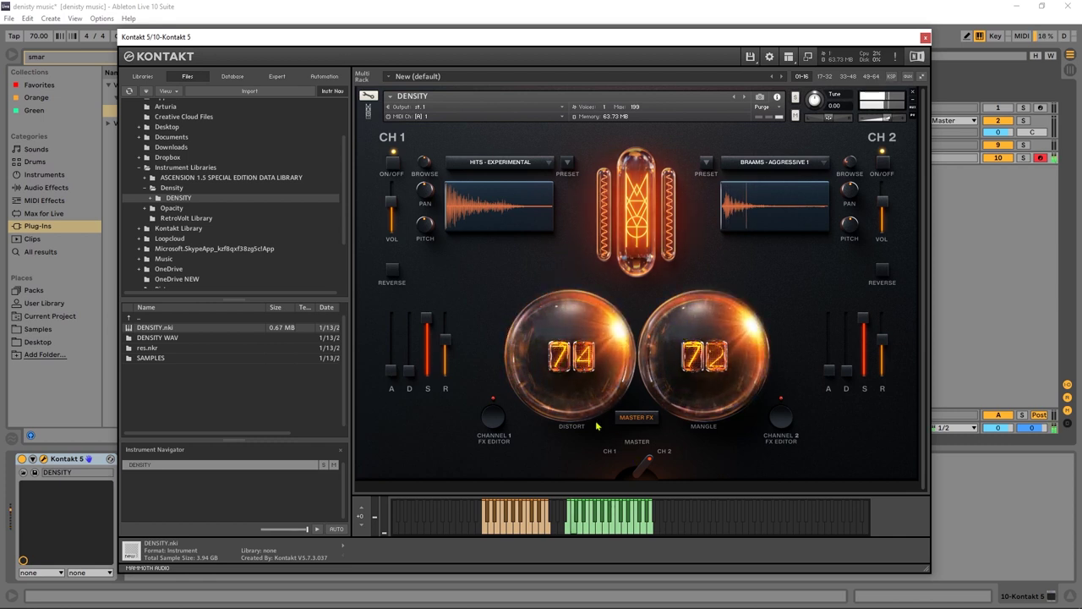
key(z)
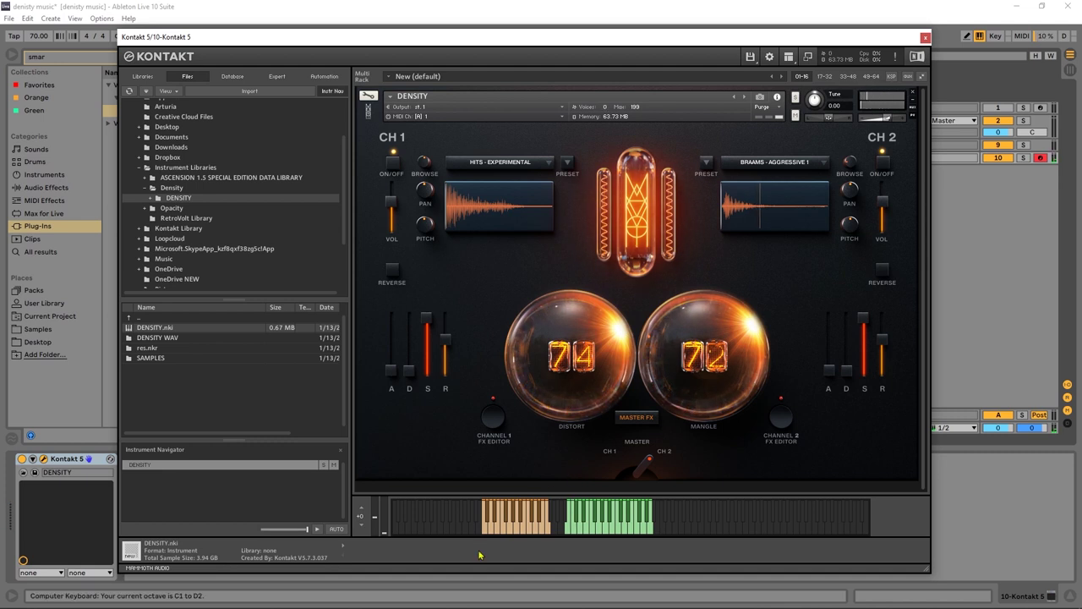
click(520, 530)
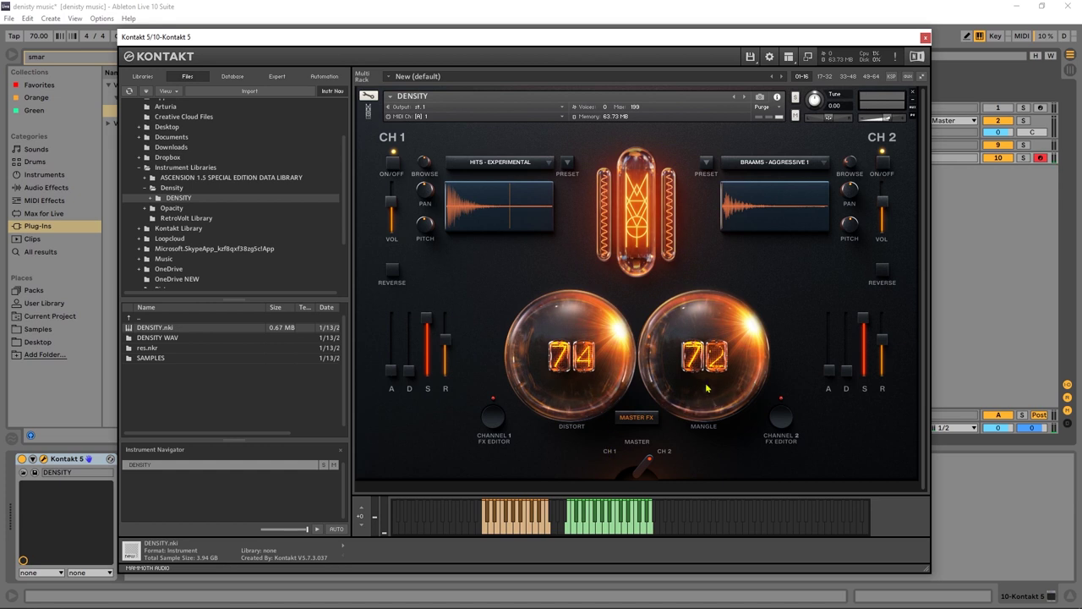
Step: Set the master CH1/CH2 blend leaning toward CH1
click(658, 462)
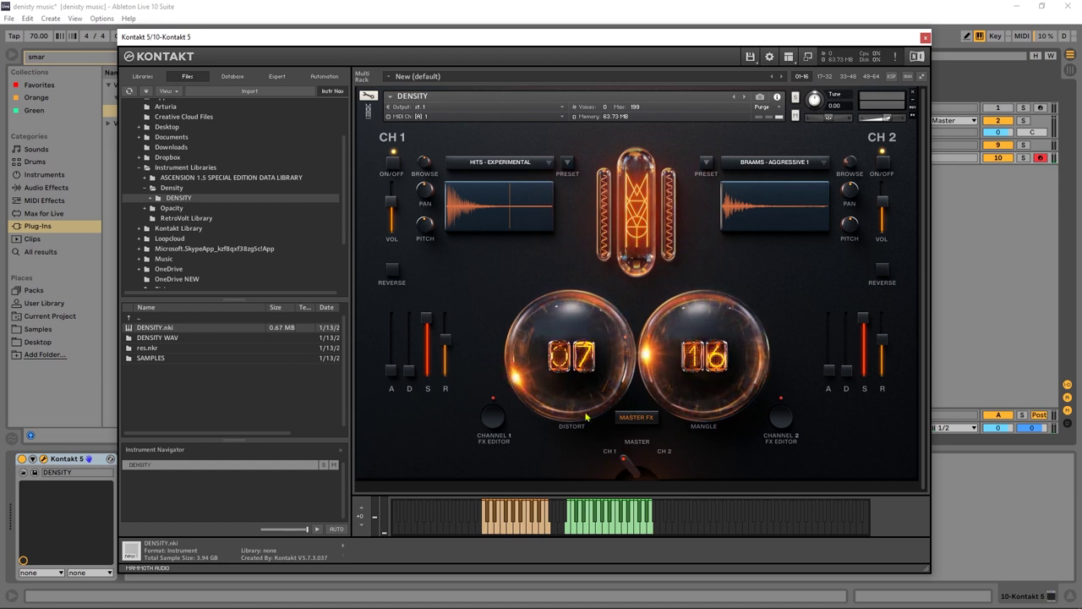
click(636, 462)
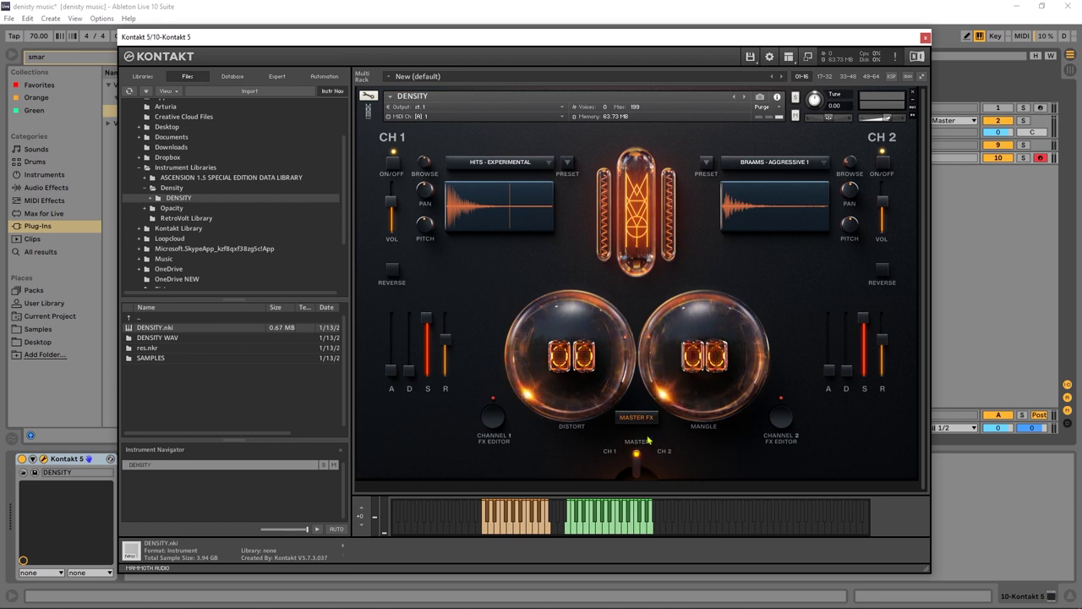
click(647, 468)
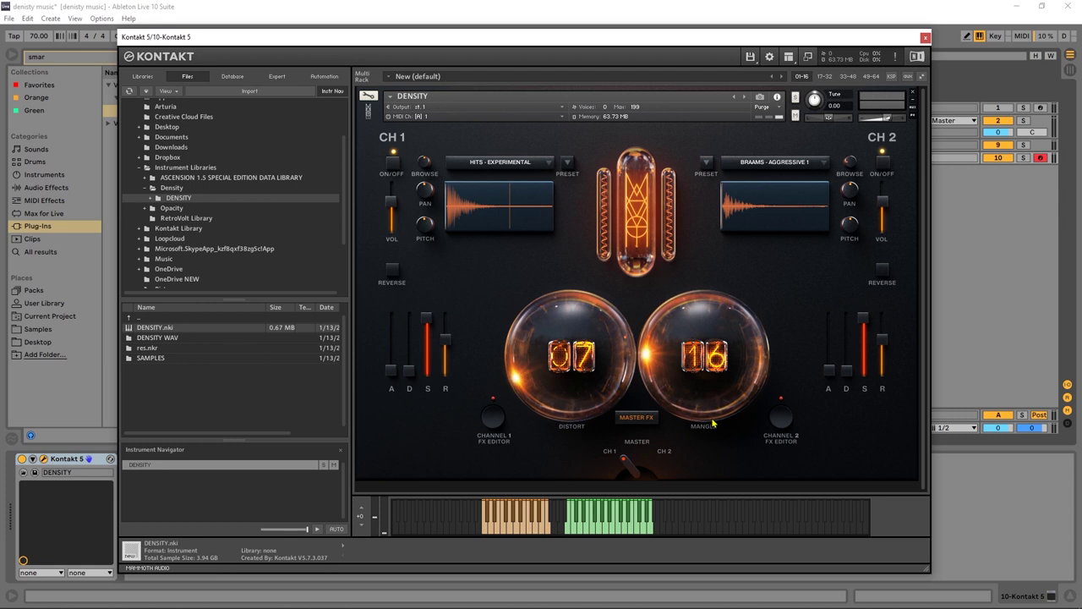
click(630, 420)
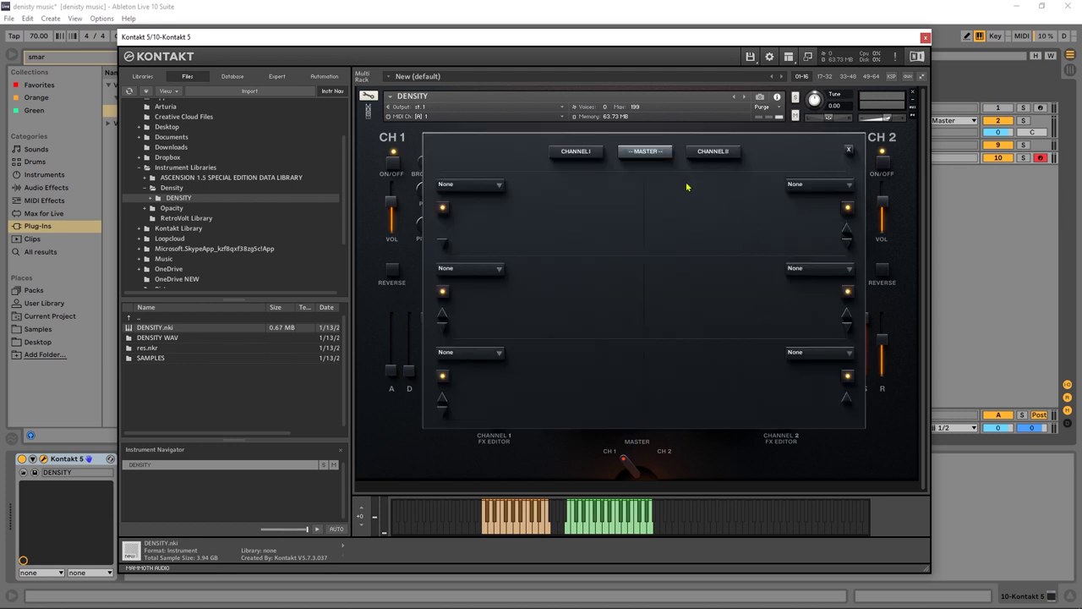
Step: Put a bypassed Reverb with the Cathedral Hall preset in master FX slot 1
click(476, 186)
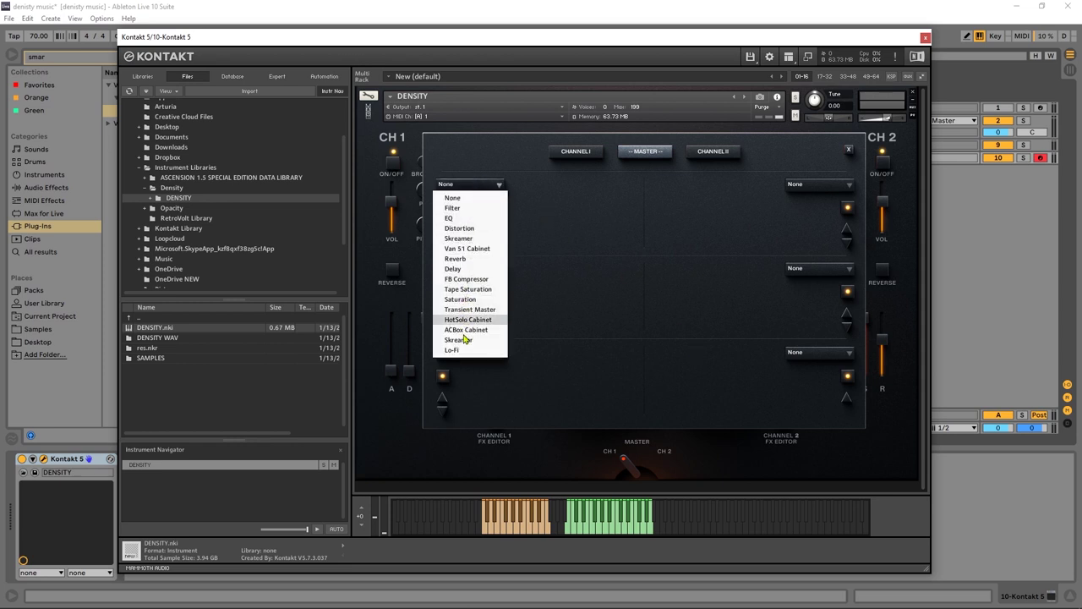
click(456, 259)
click(566, 243)
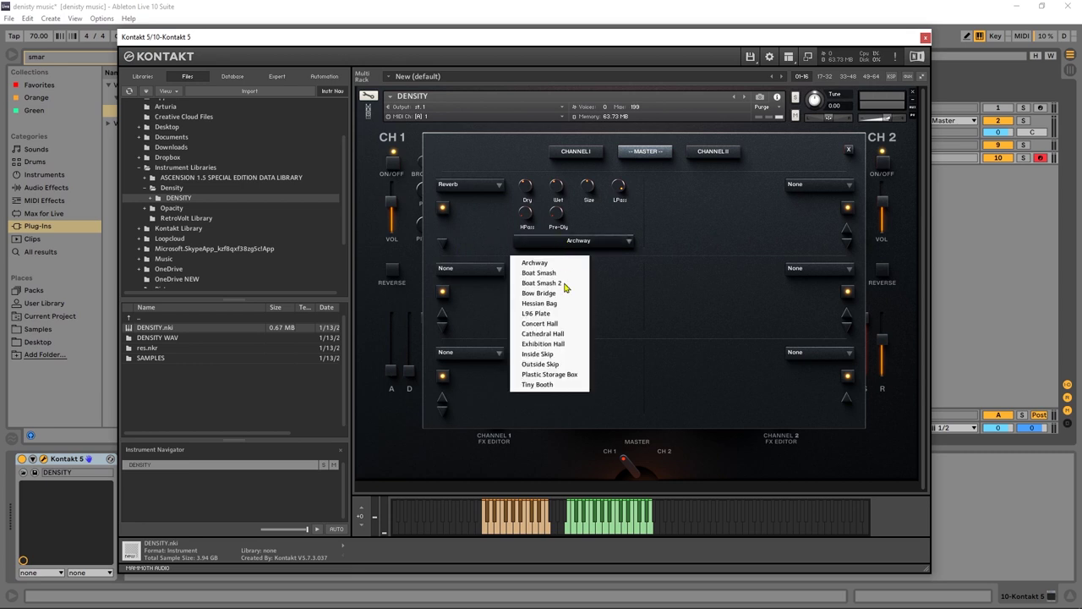
click(542, 333)
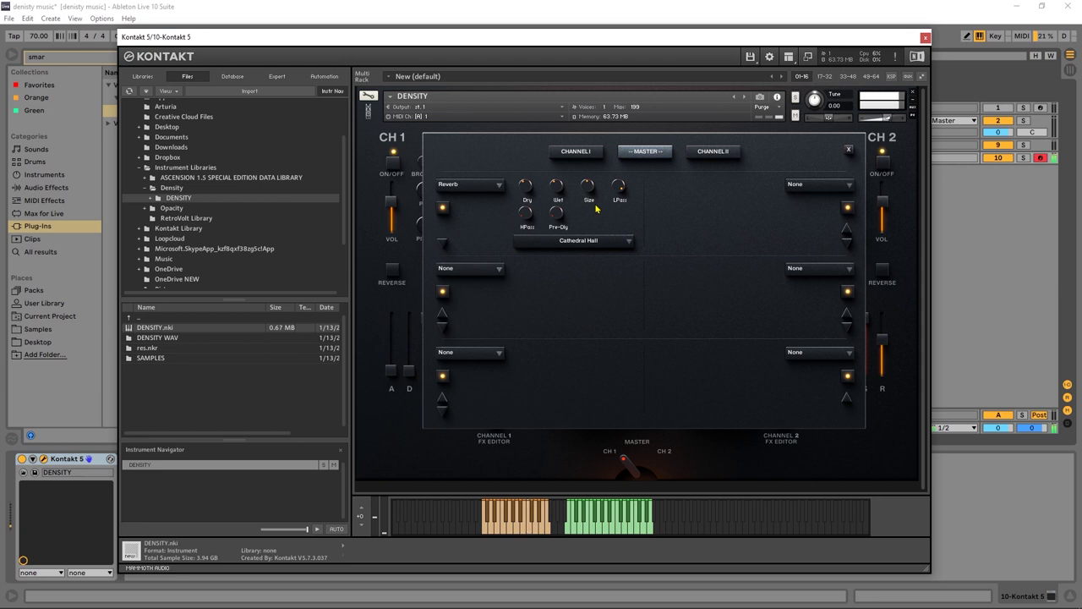
click(443, 208)
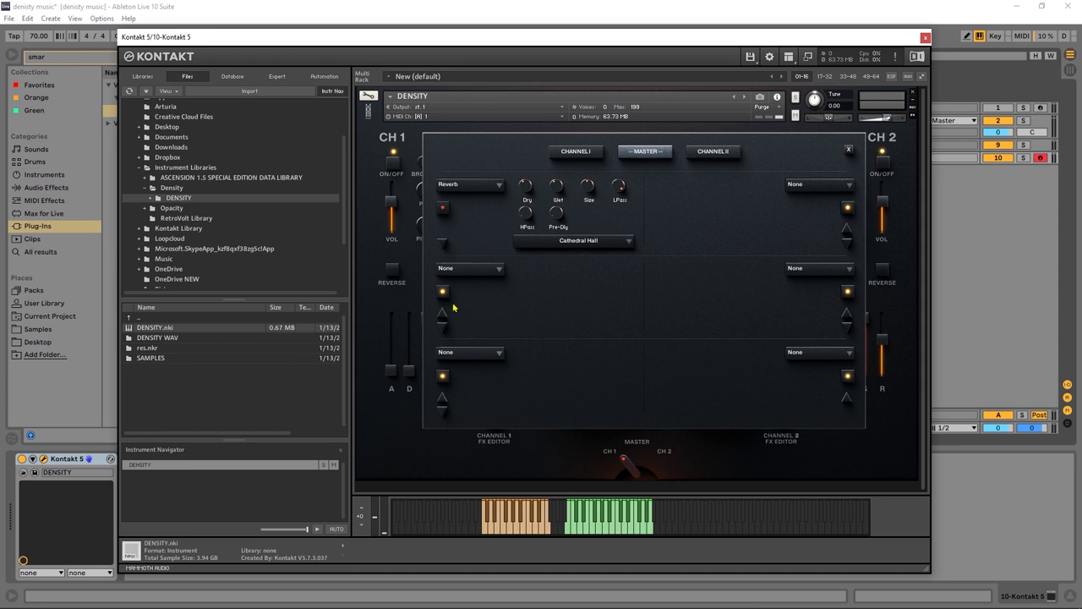
Step: Add a Skreamer to the master FX and order the Reverb above it
click(443, 243)
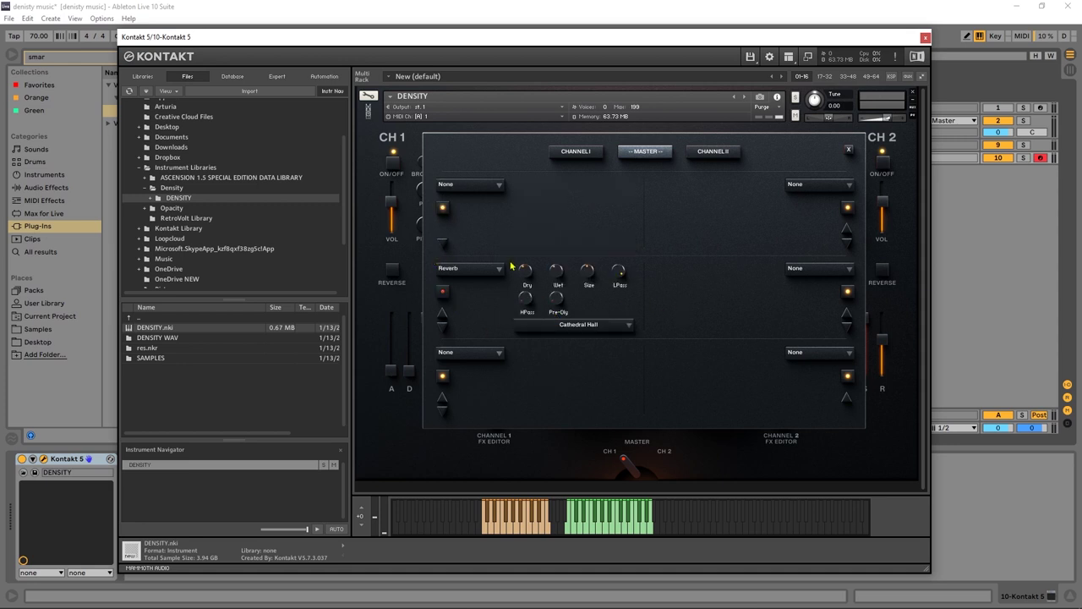
click(498, 186)
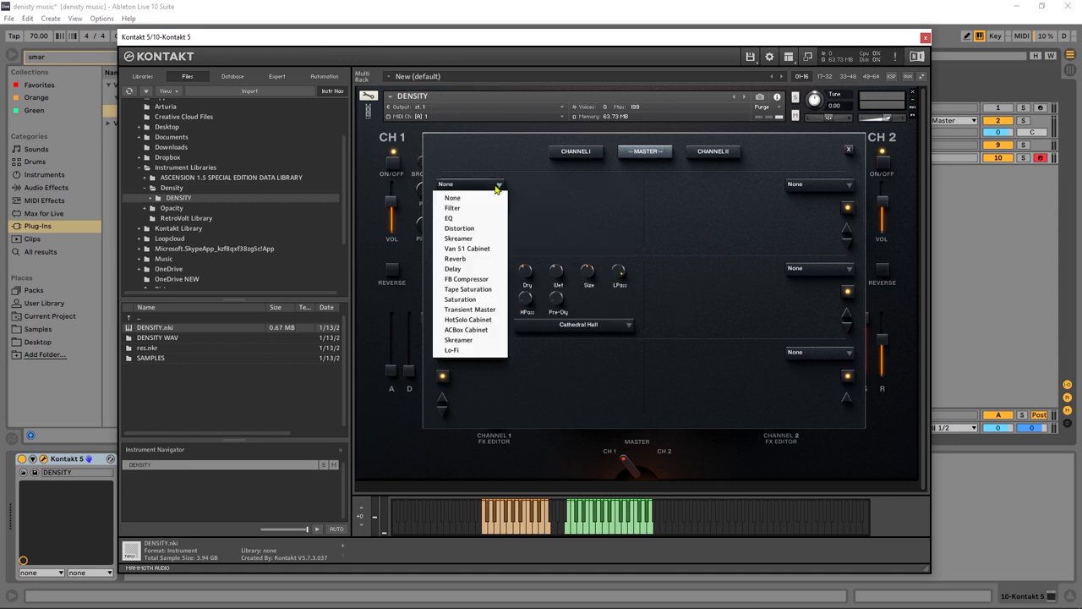
click(488, 238)
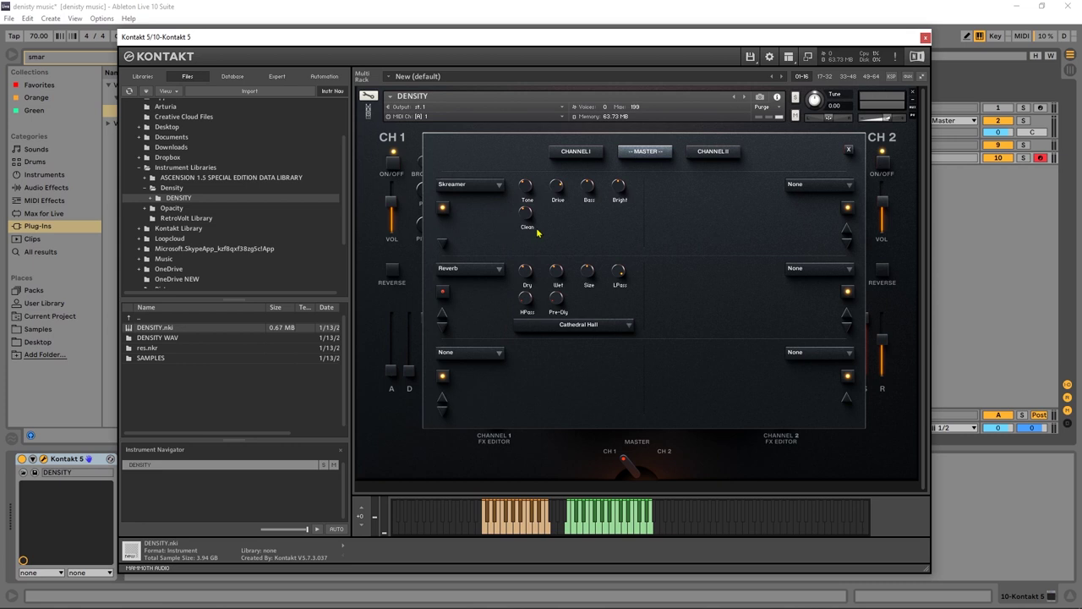
click(441, 314)
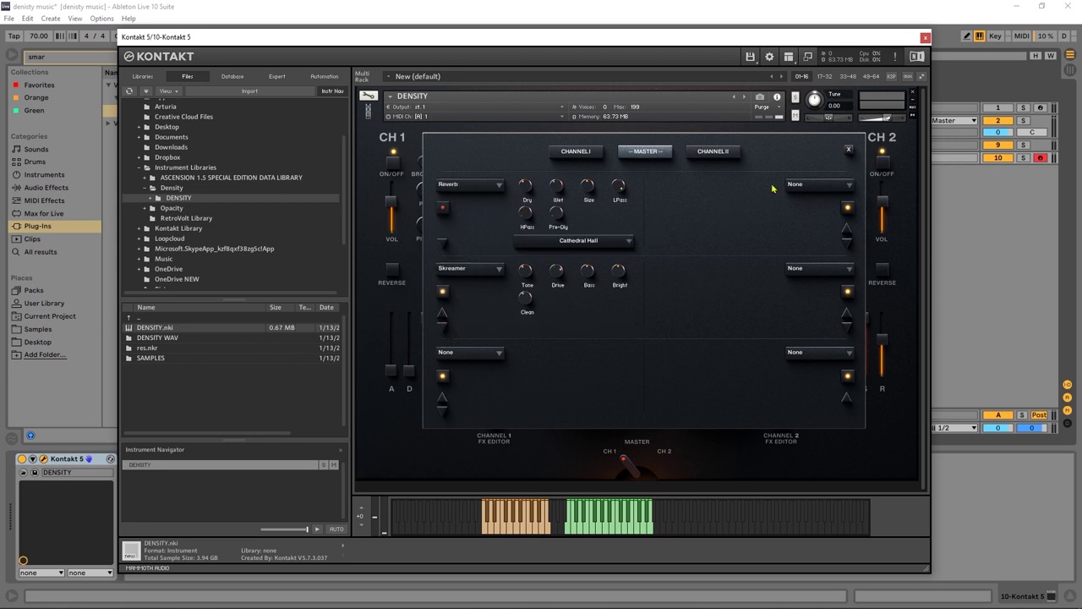
click(587, 151)
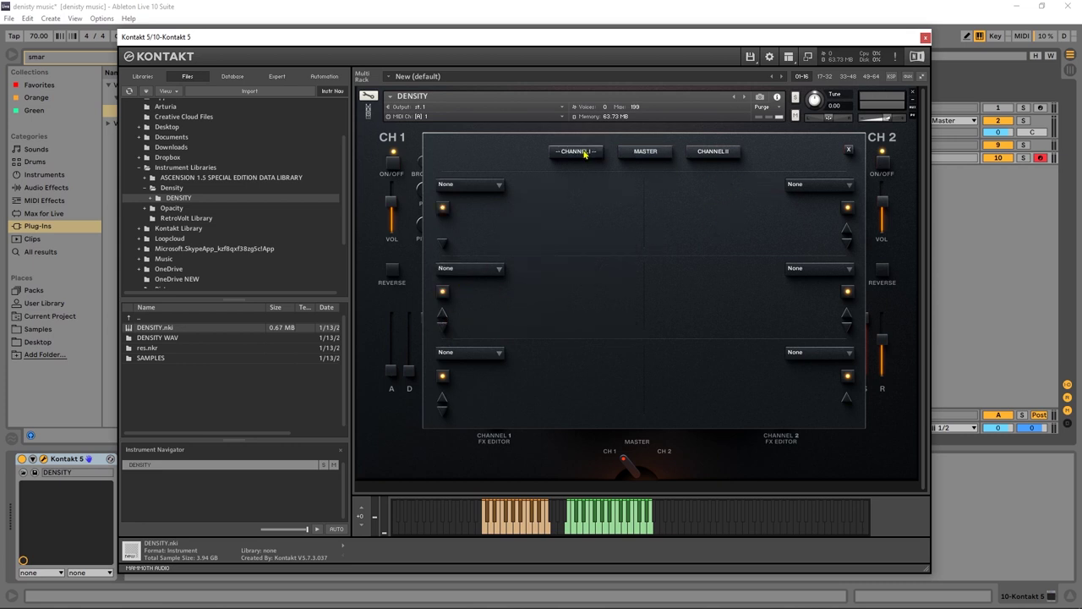
Step: Check the Channel II, Channel I and Master effect pages, then close the effects editor
click(719, 153)
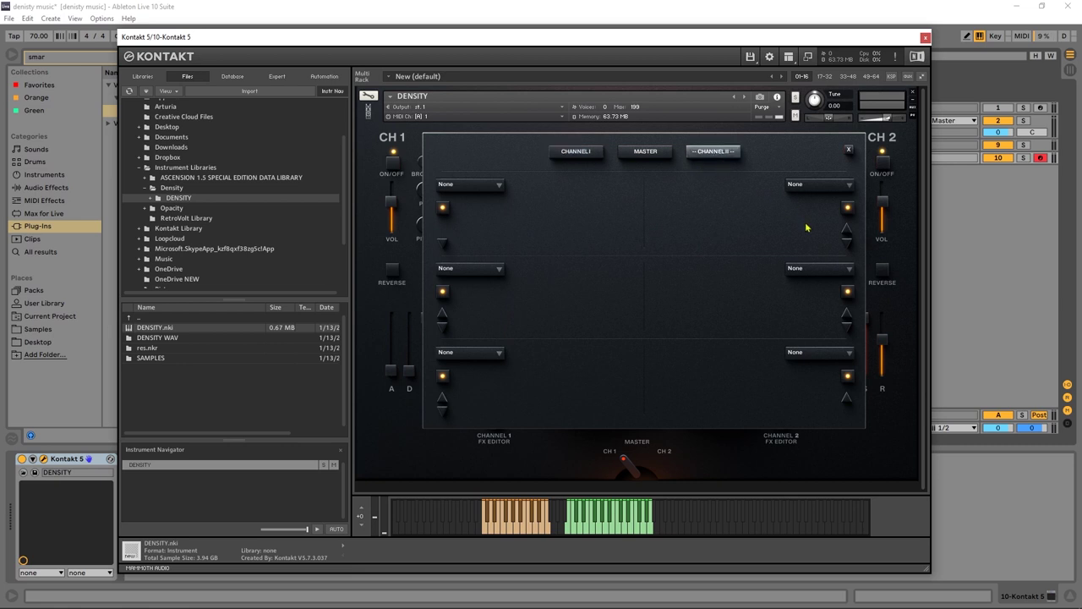
click(850, 153)
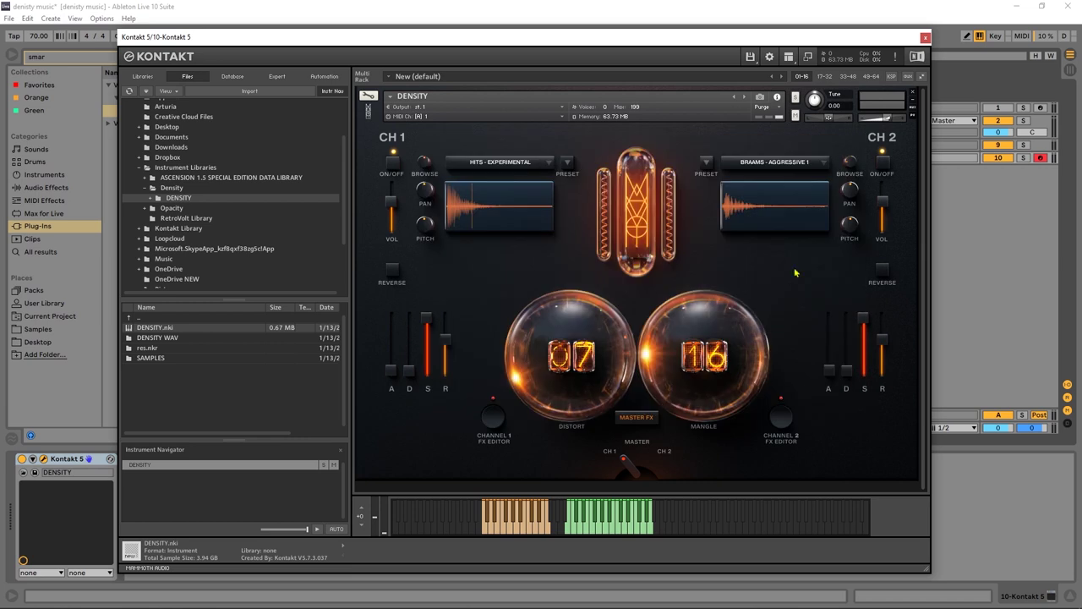
click(483, 435)
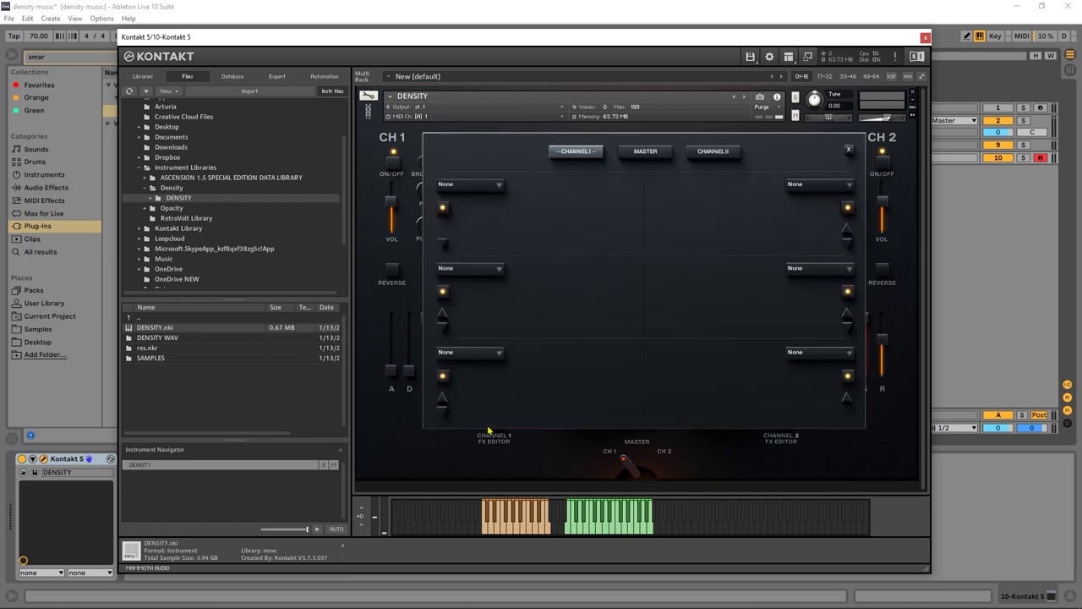
click(850, 153)
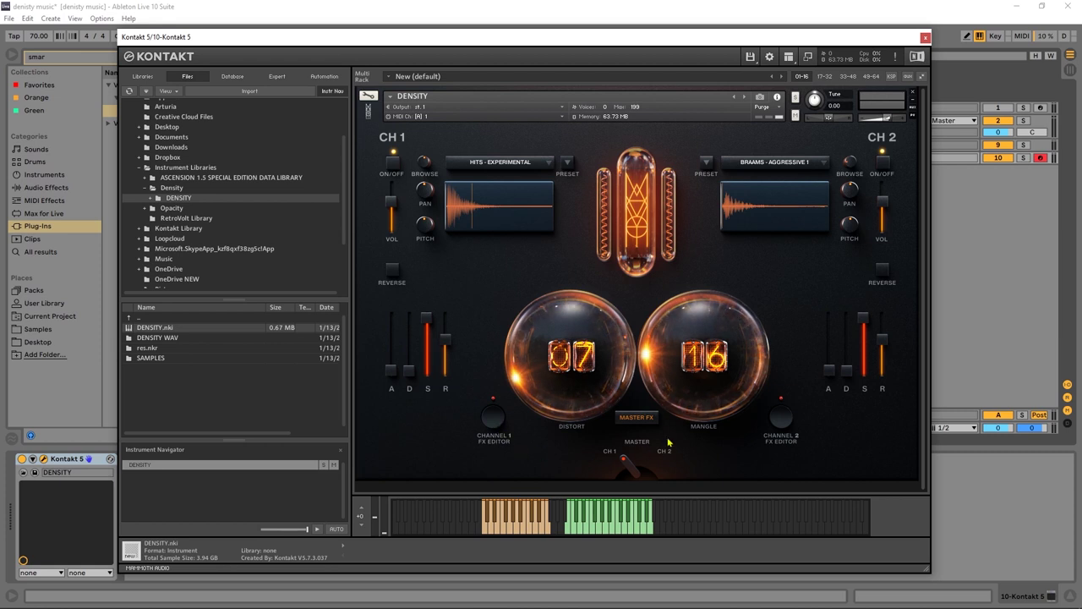
click(784, 417)
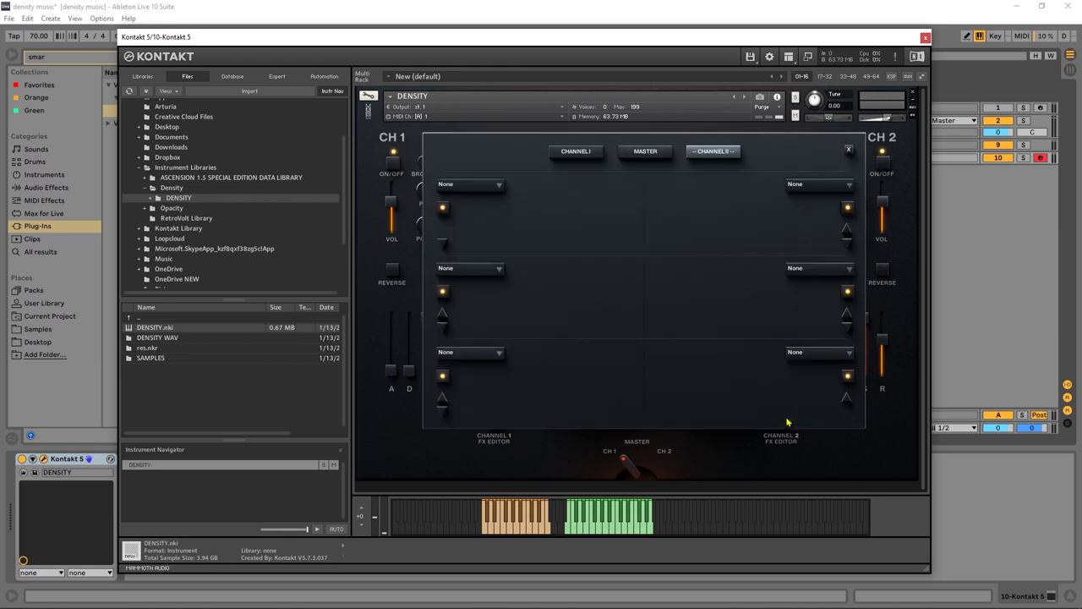
click(645, 151)
click(575, 151)
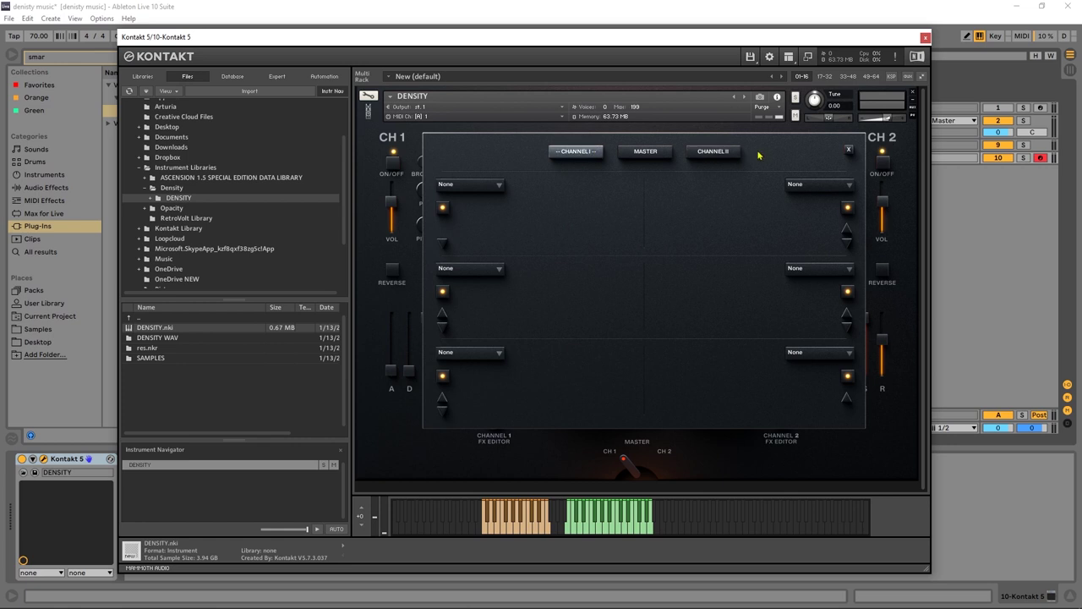
click(850, 150)
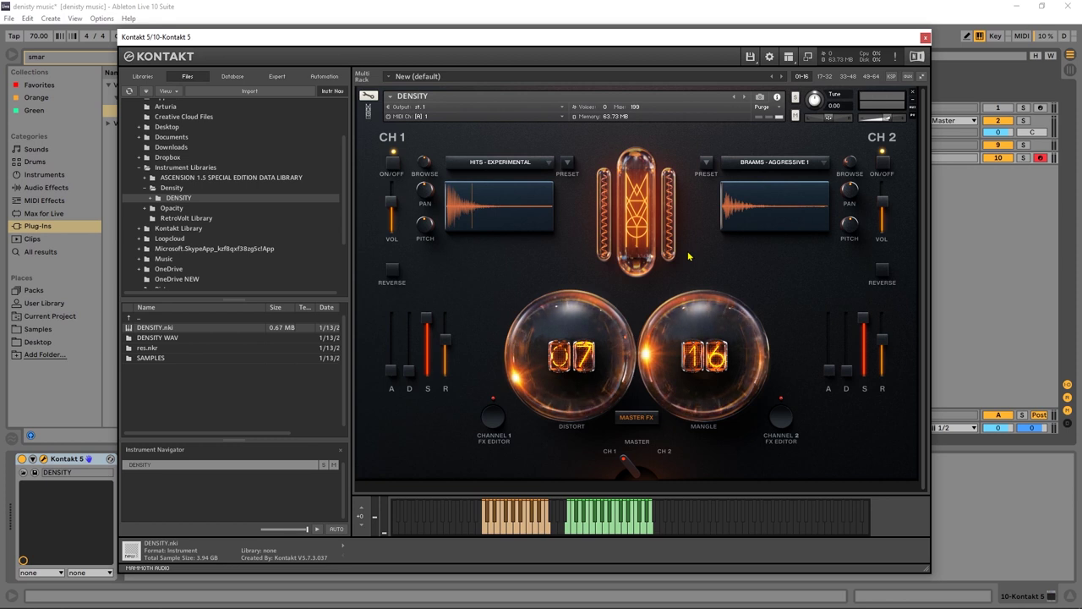
Step: Load TRANSITIONS - ORGANIC TRANSITIONS 2 onto channel 1 and play it twice
click(519, 165)
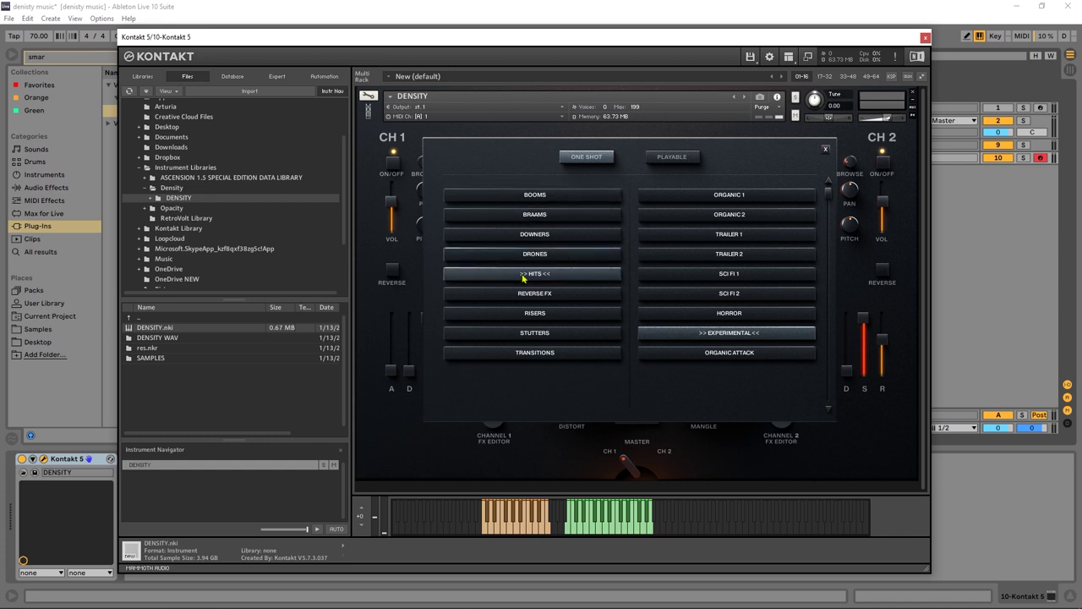
click(526, 355)
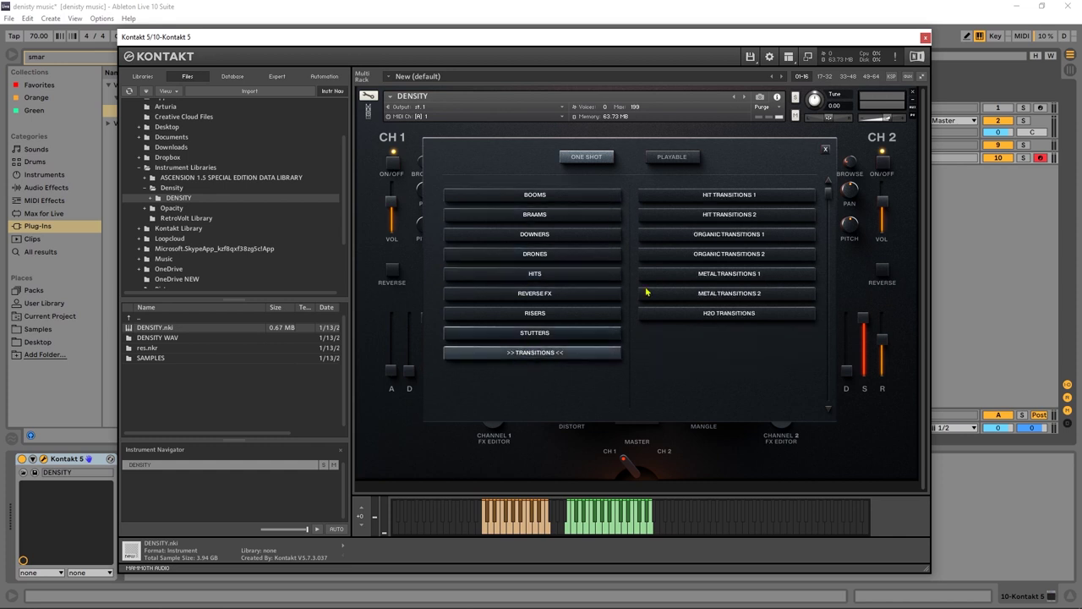
click(706, 253)
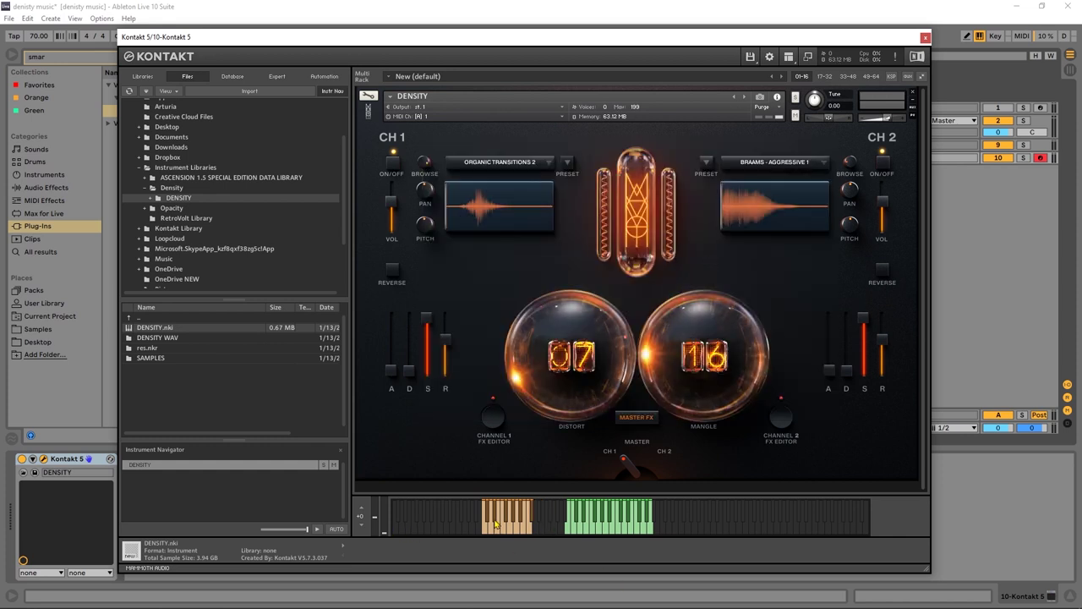
click(498, 525)
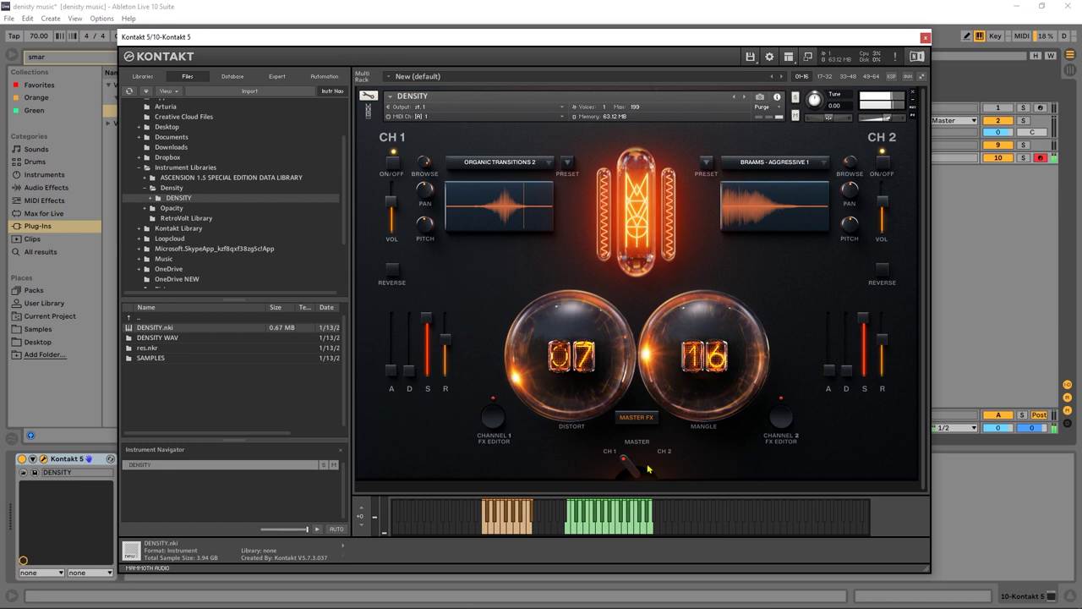
click(486, 531)
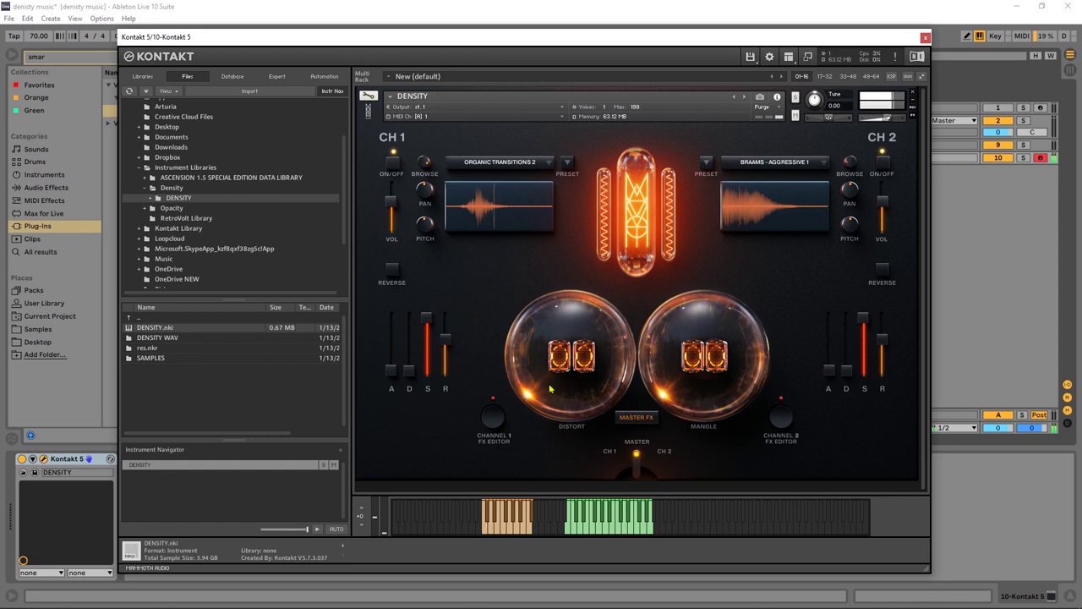
Step: Load the playable CELLO instrument onto channel 1 from the preset browser
click(541, 165)
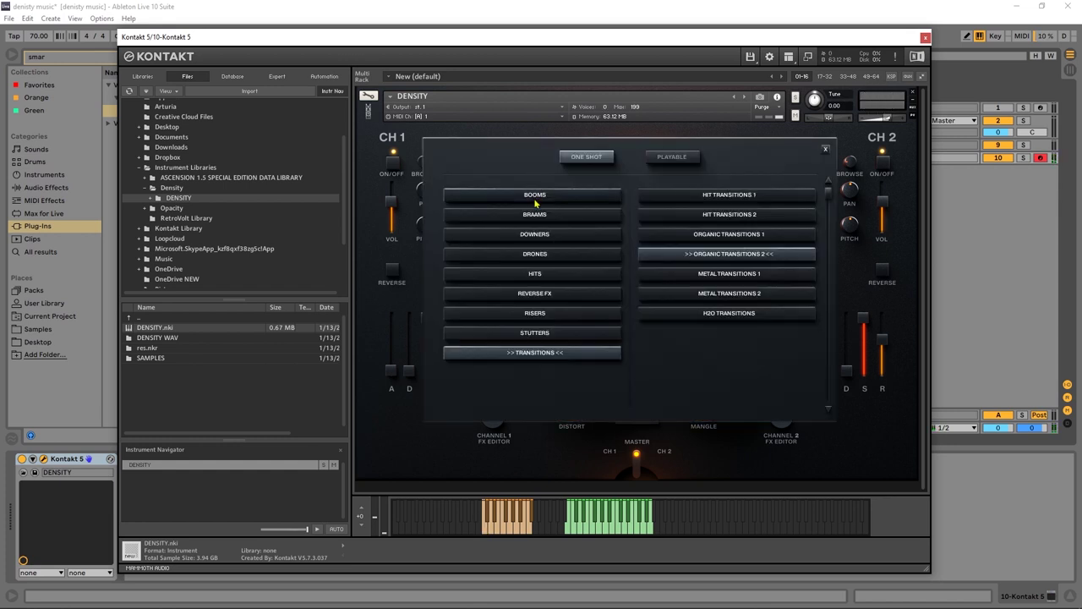
click(675, 161)
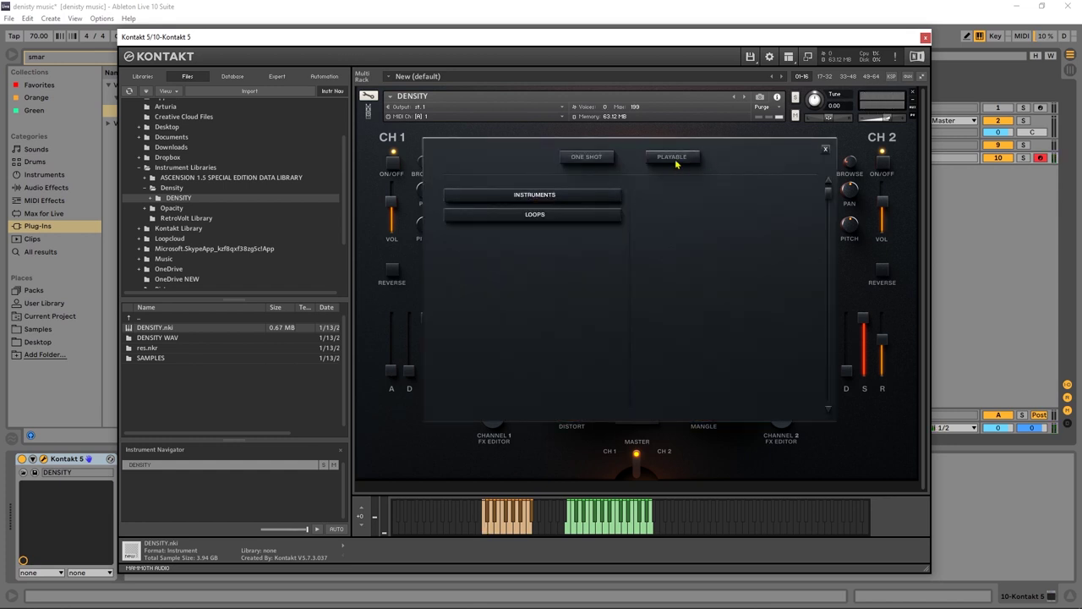
click(533, 195)
click(729, 197)
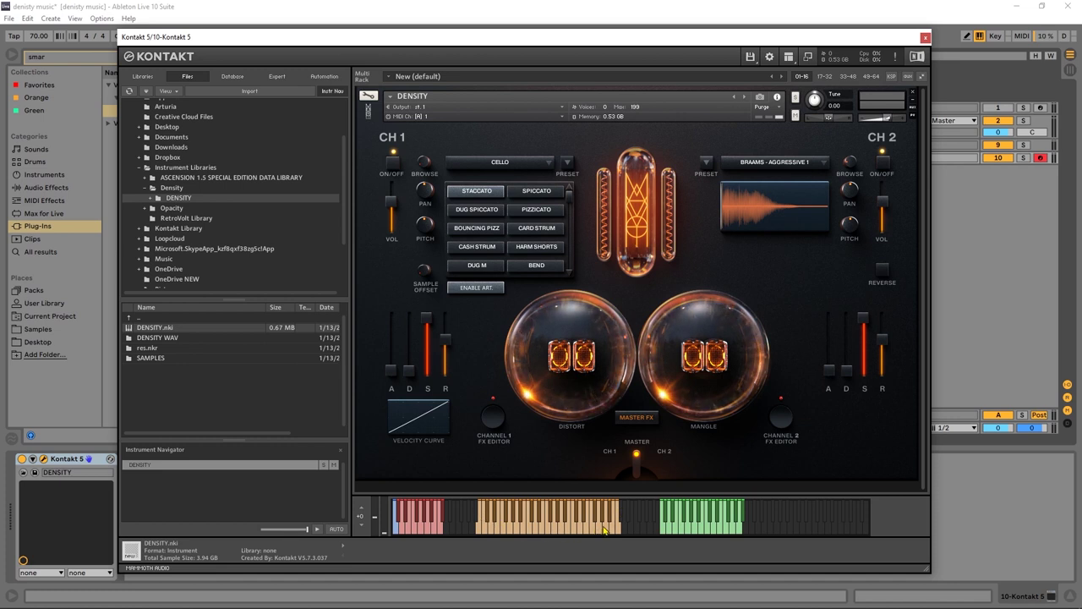
Step: Play three cello notes on the on-screen keyboard
click(601, 529)
click(549, 529)
click(505, 530)
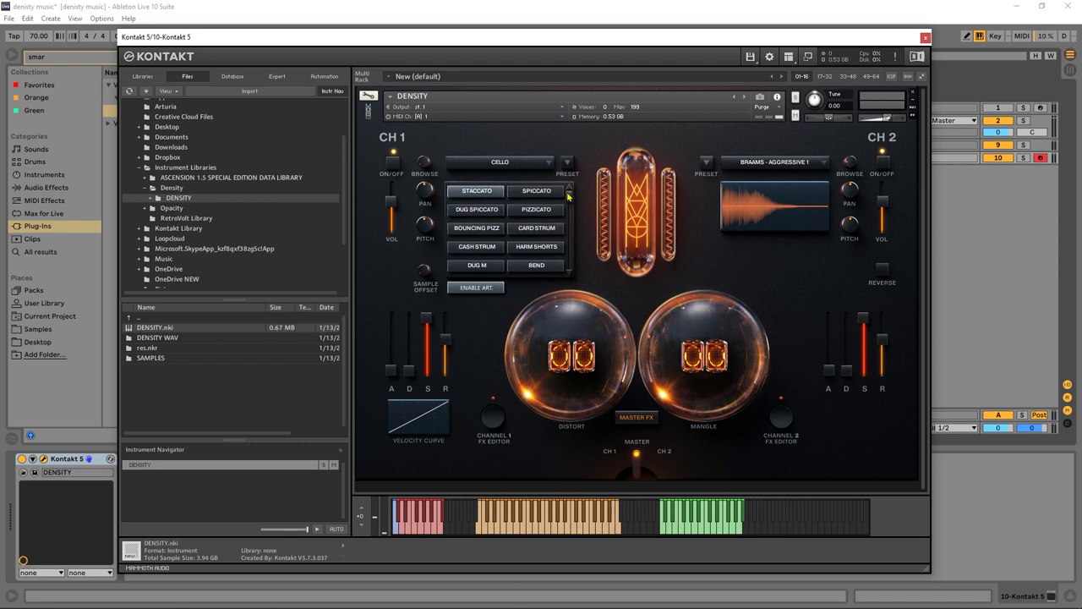
Step: Switch the cello to the HARM SHORTS articulation and play a run of notes
drag(571, 210, 575, 277)
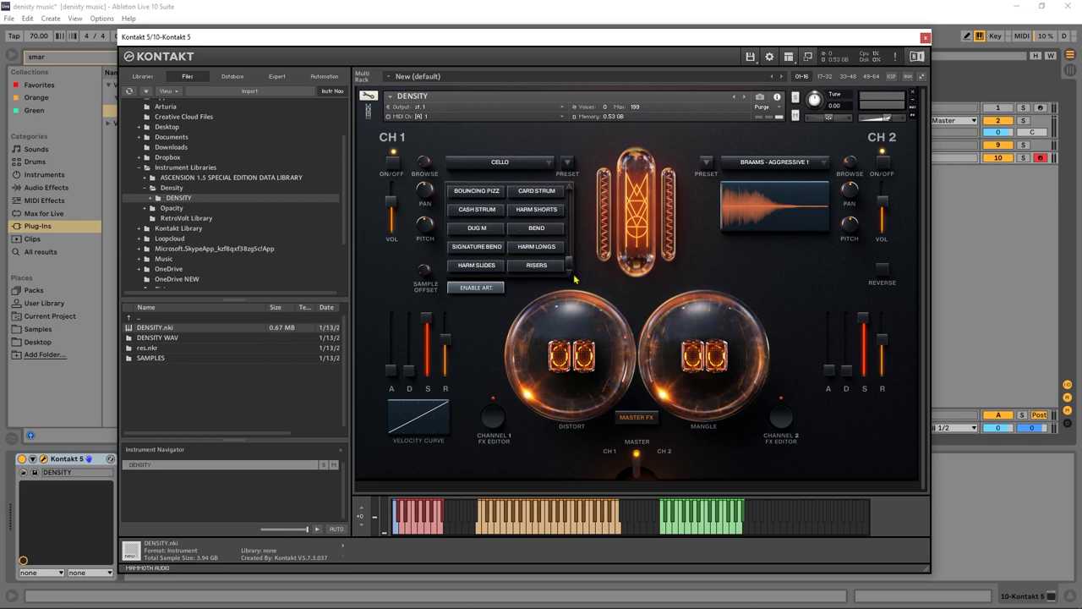
click(534, 213)
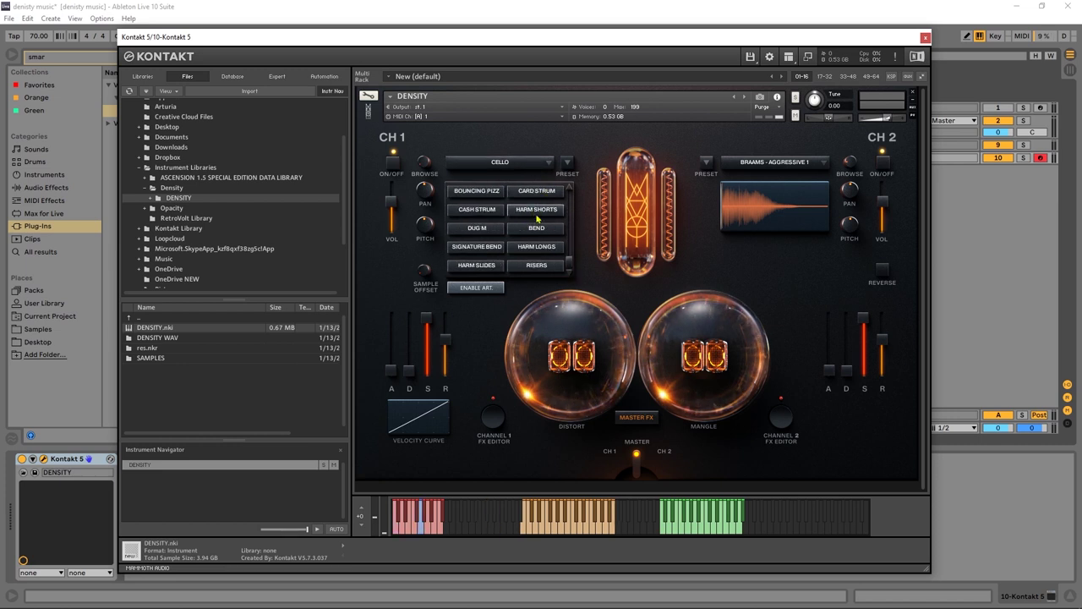
drag(550, 523, 525, 531)
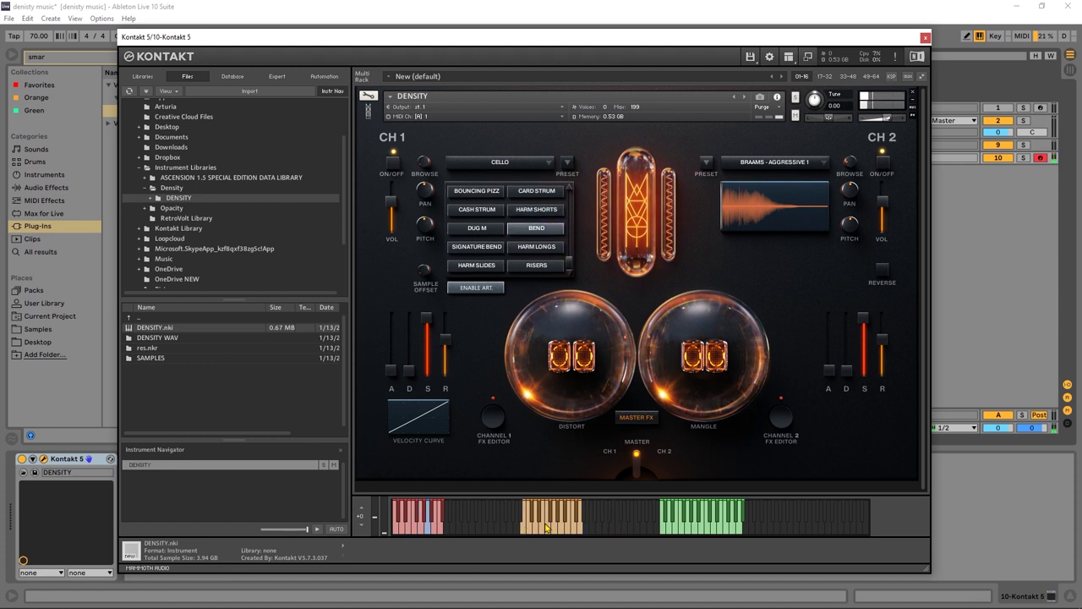
click(531, 532)
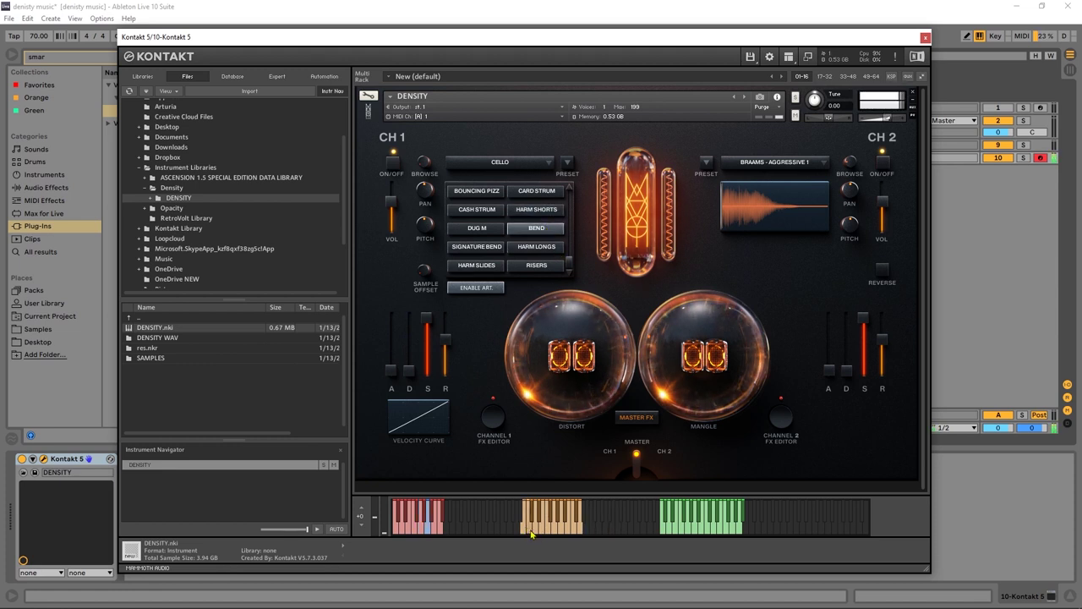
click(542, 533)
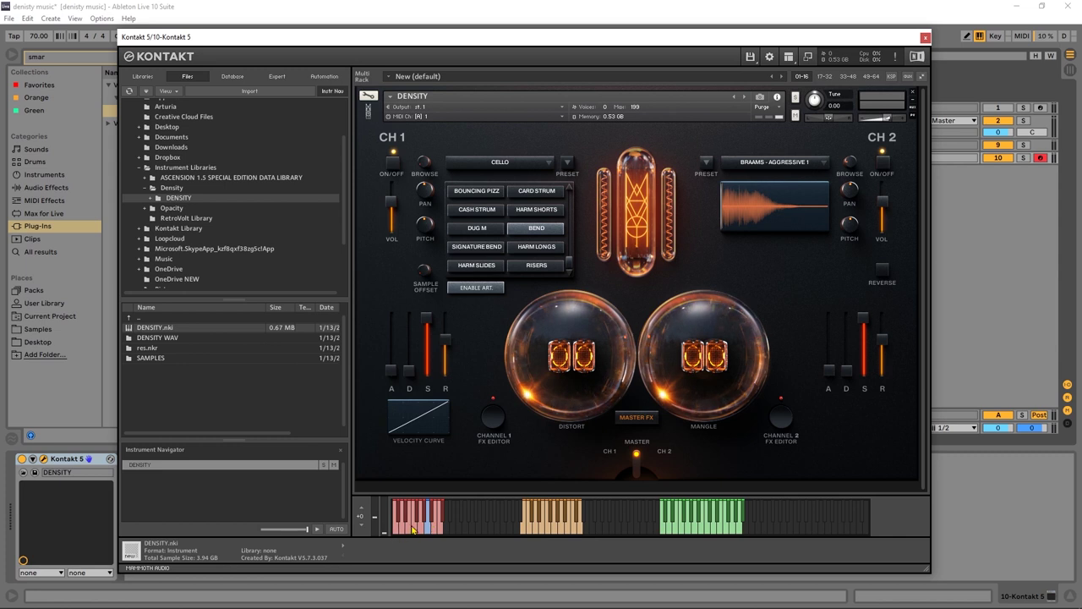
Step: Select the DUG M articulation with a lower keyswitch and play several notes
click(404, 528)
click(517, 529)
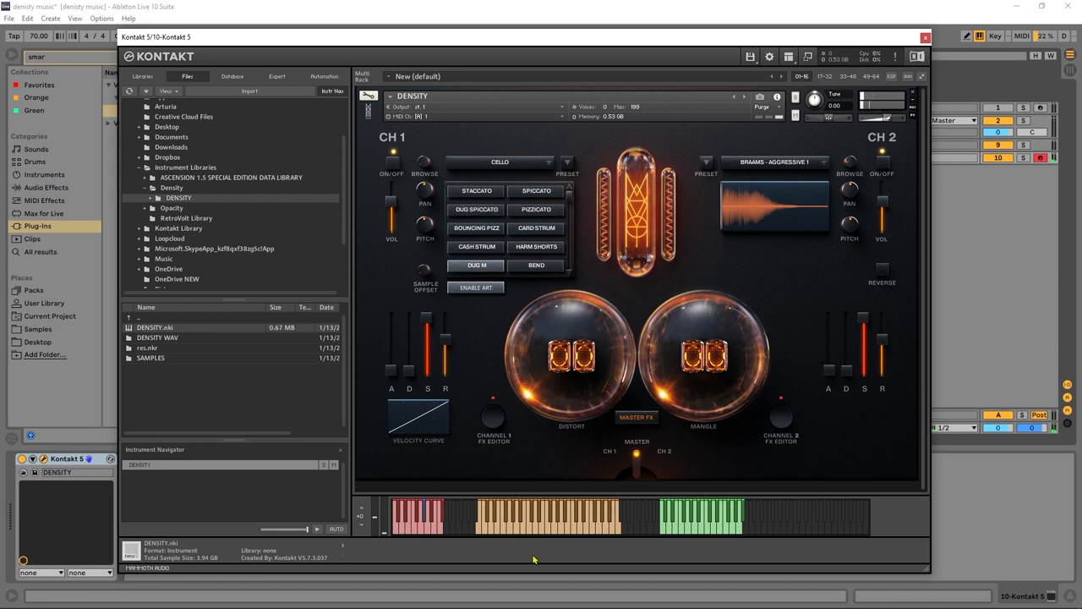
click(512, 533)
click(543, 531)
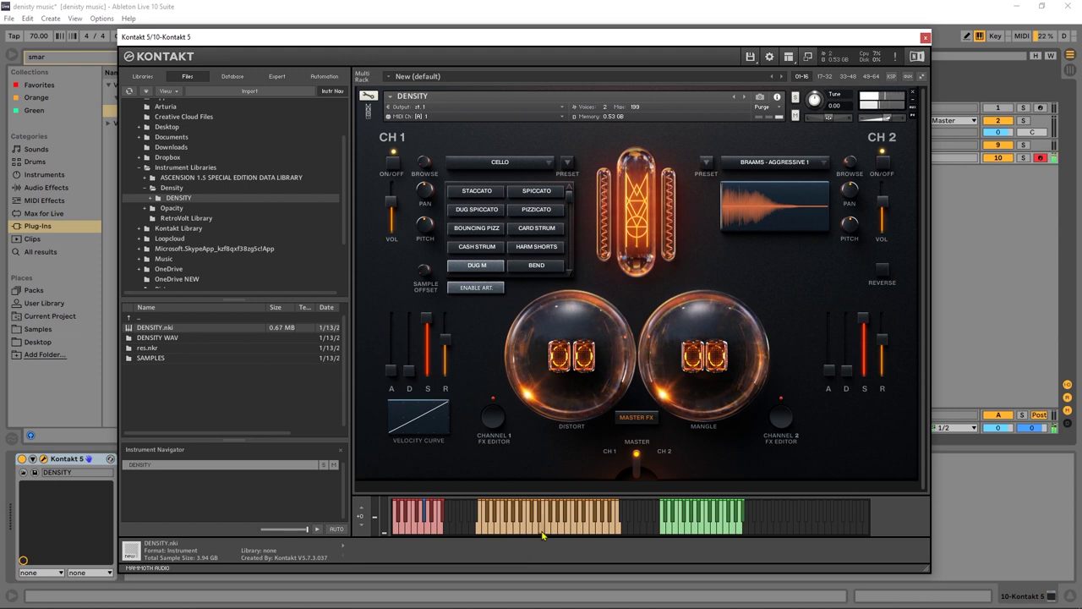
Step: Replace channel 1's cello with the TUBA instrument and play a note
click(566, 531)
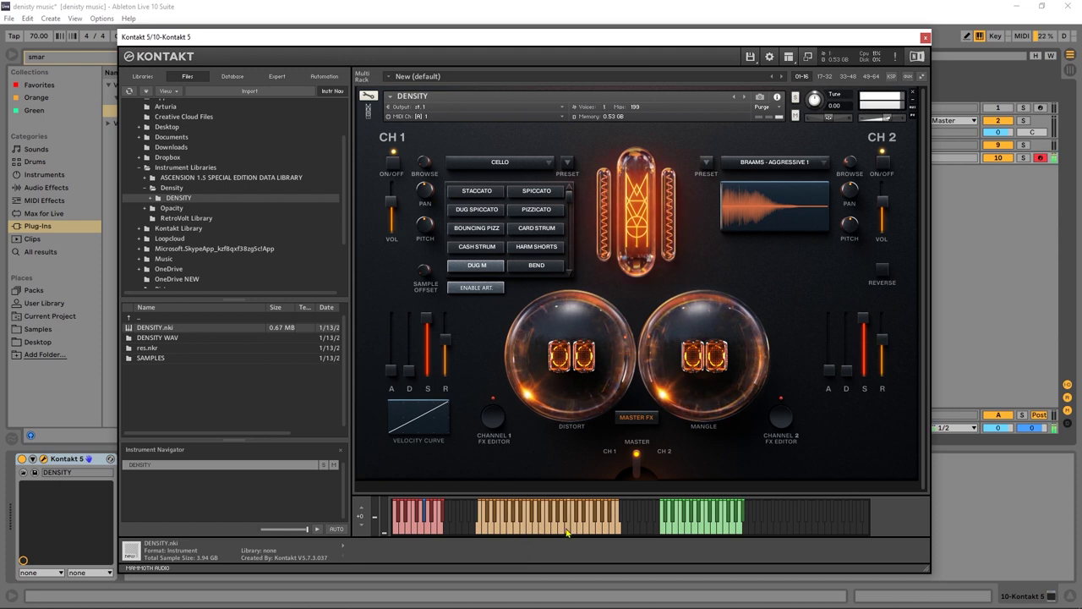
click(531, 164)
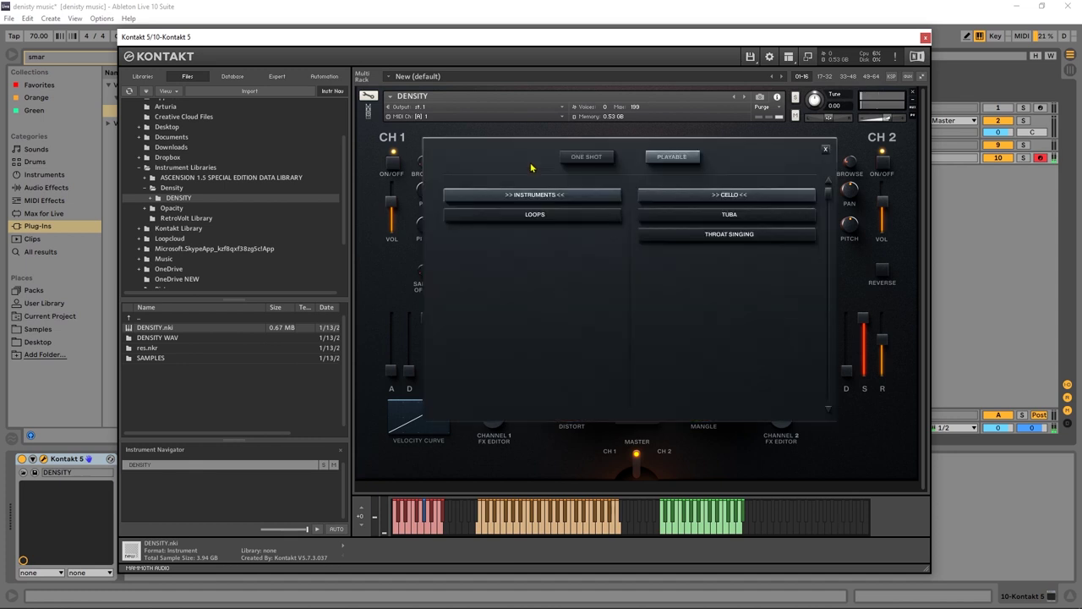
click(708, 218)
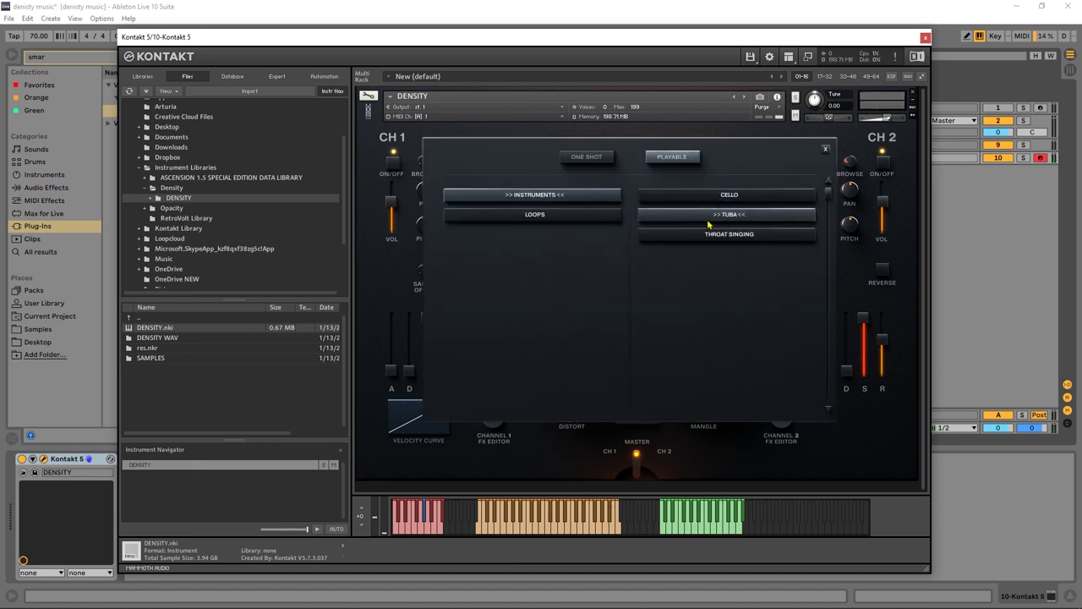
click(827, 150)
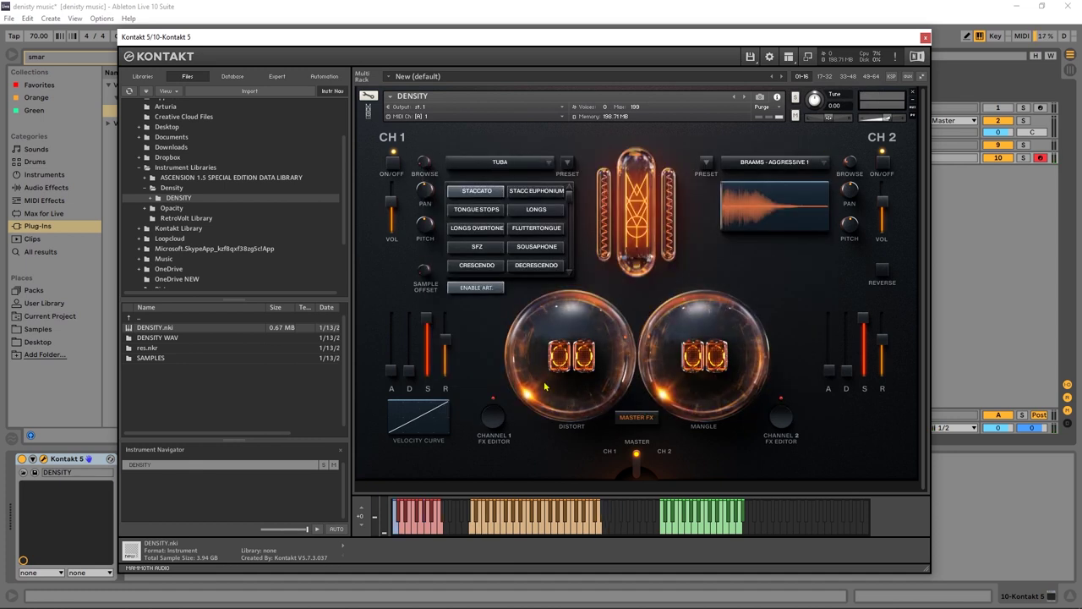
click(515, 528)
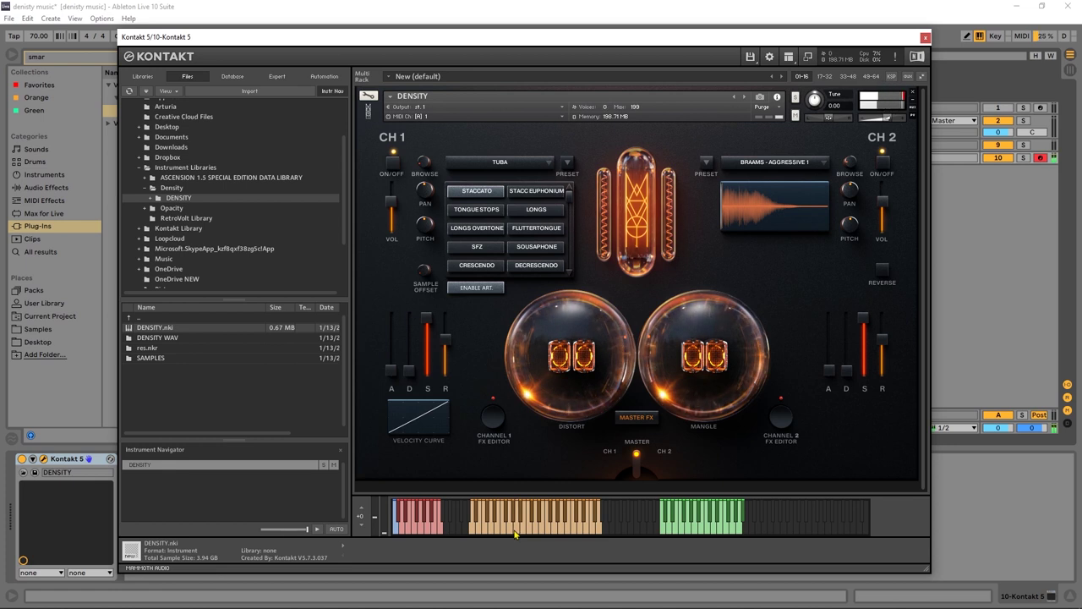
Step: Play the tuba with LONGS, SFZ and CRESCENDO articulations, then reopen channel 1's preset browser
click(536, 210)
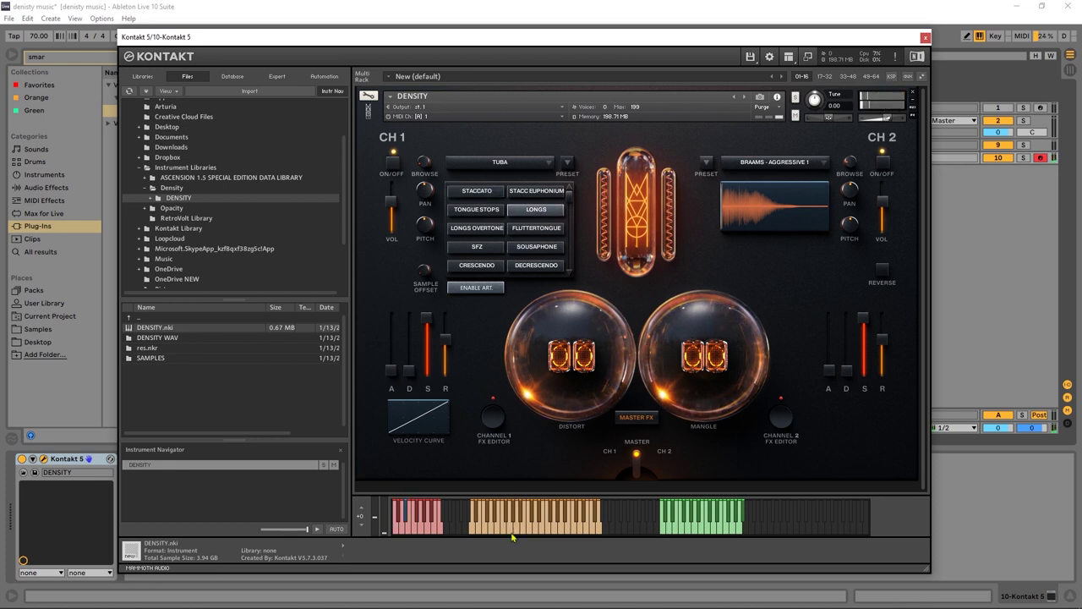
click(510, 531)
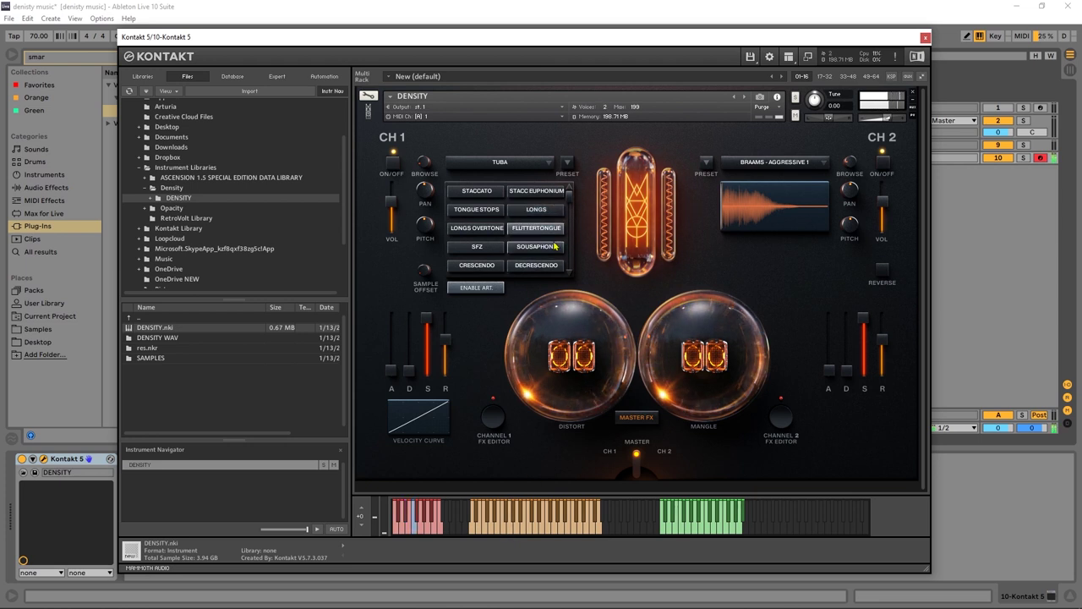
click(479, 246)
click(508, 531)
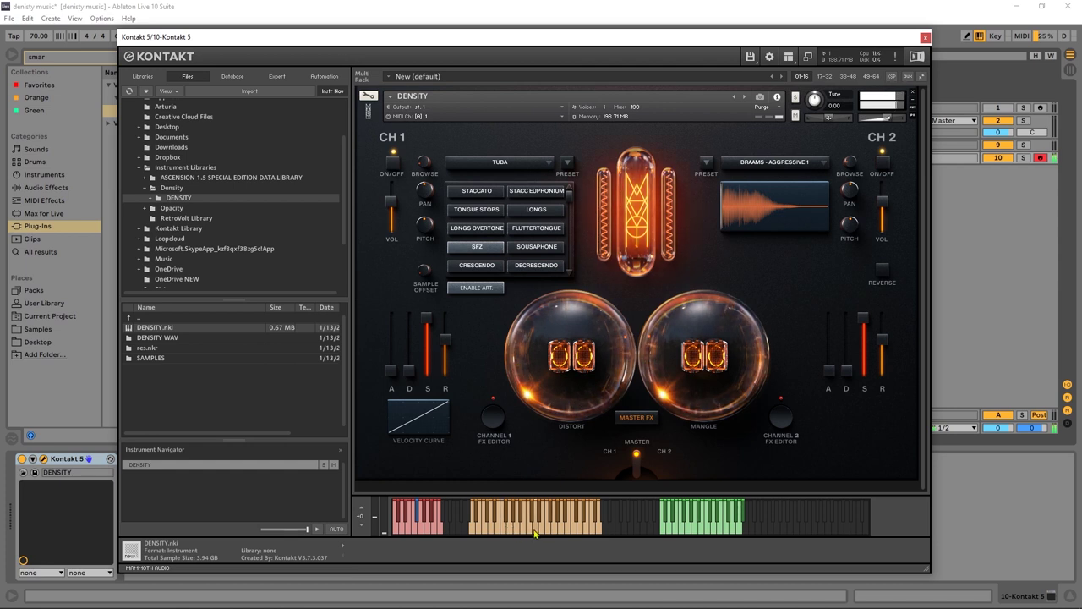
click(477, 264)
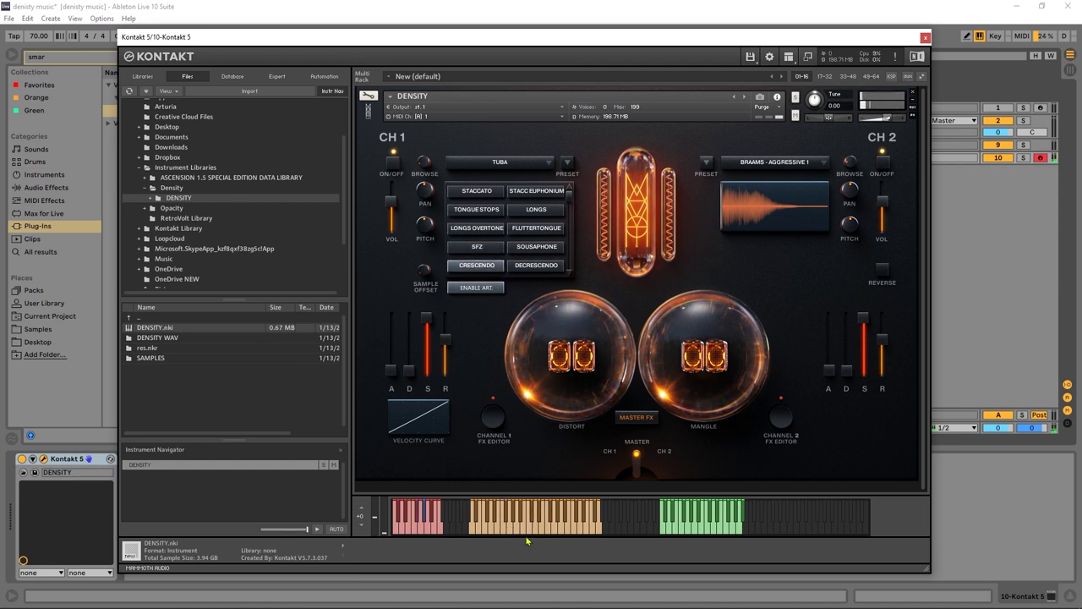
click(530, 531)
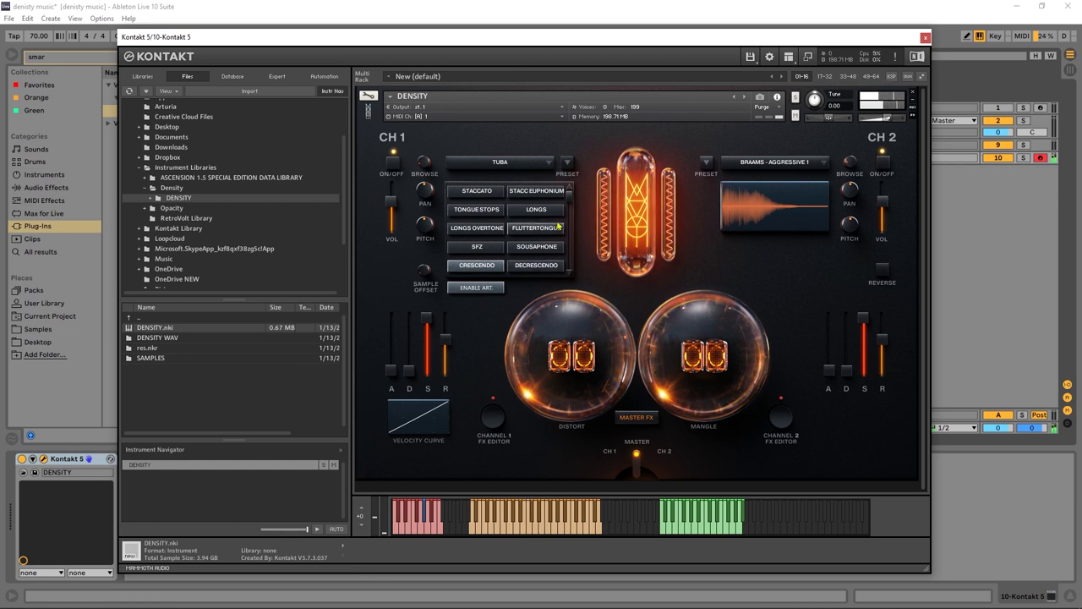
drag(570, 203, 576, 268)
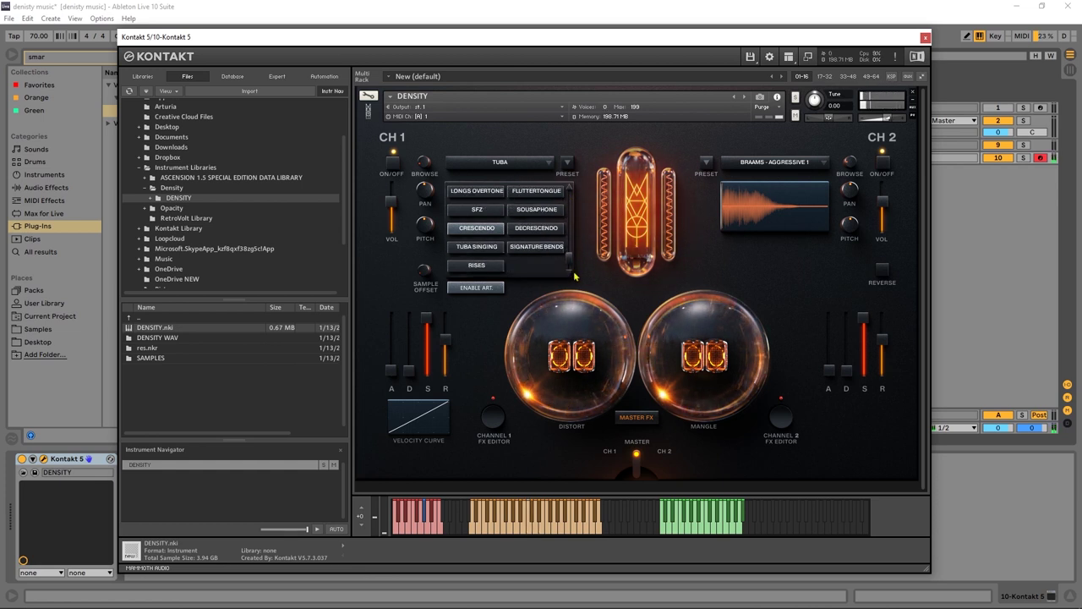
click(527, 163)
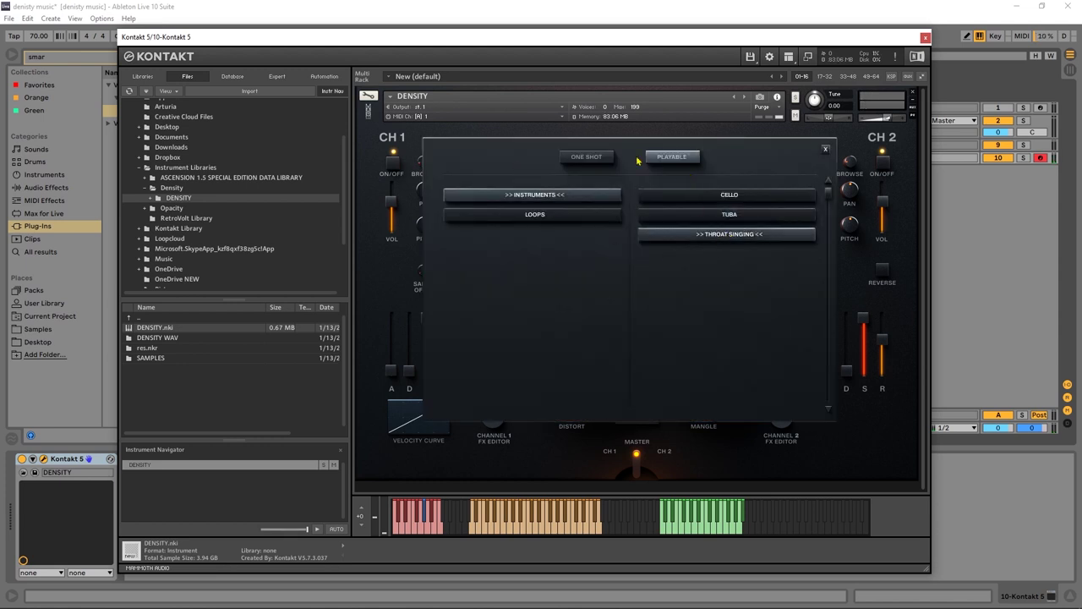
Step: Load THROAT SINGING and play it with BRAHM - HUM and BRAHM - SHOUT articulations
click(826, 149)
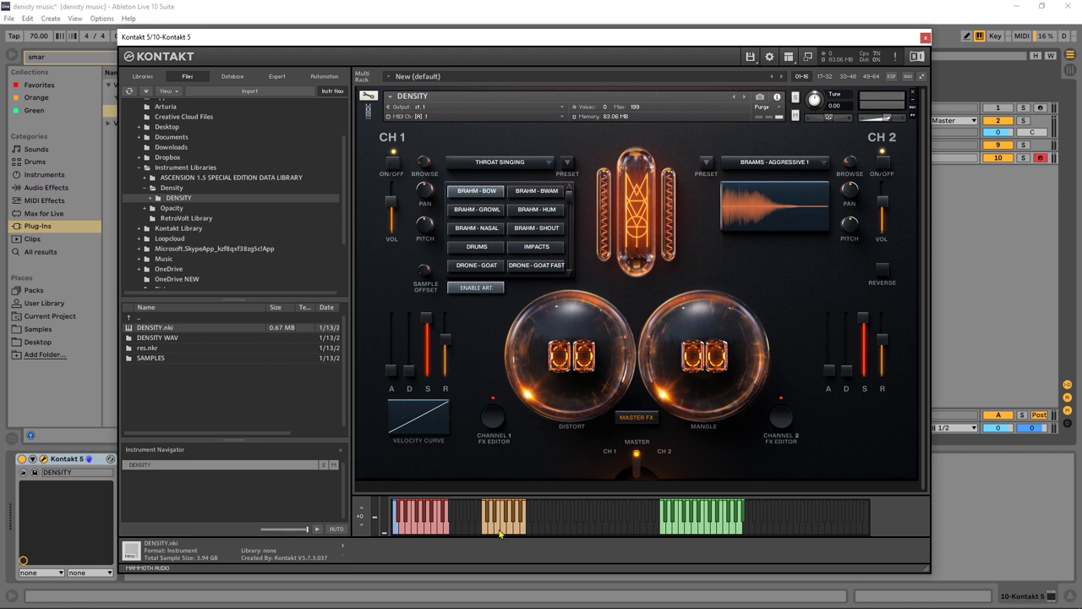
click(500, 533)
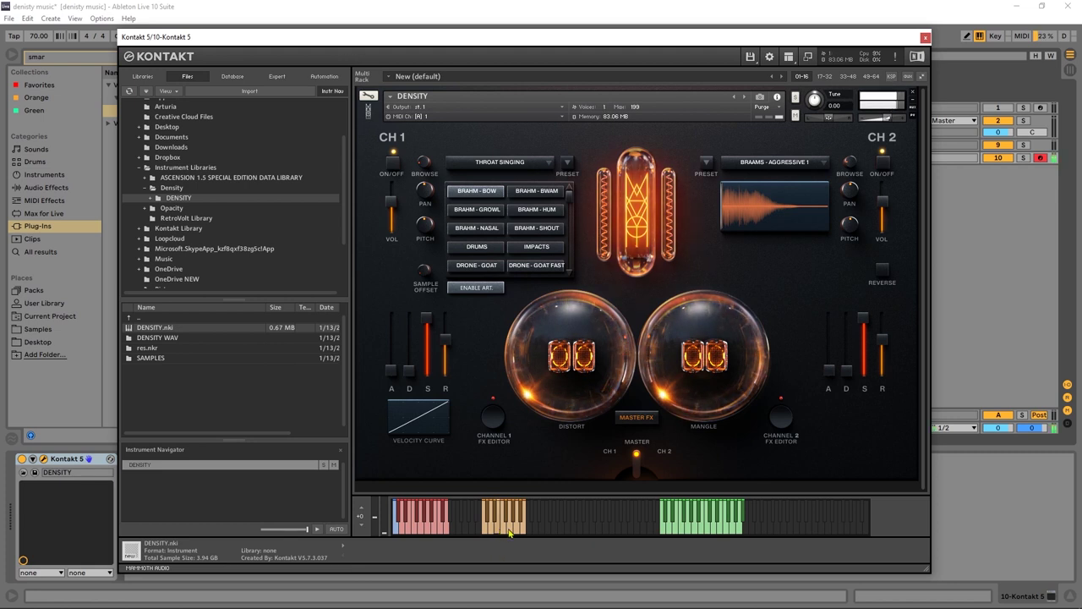
click(485, 534)
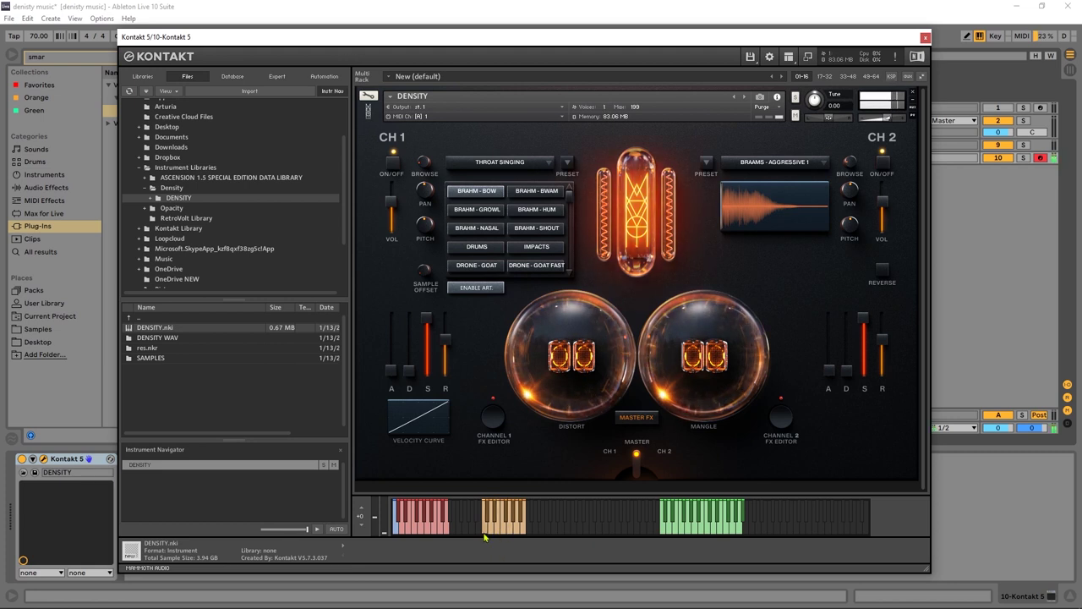
click(487, 528)
click(490, 521)
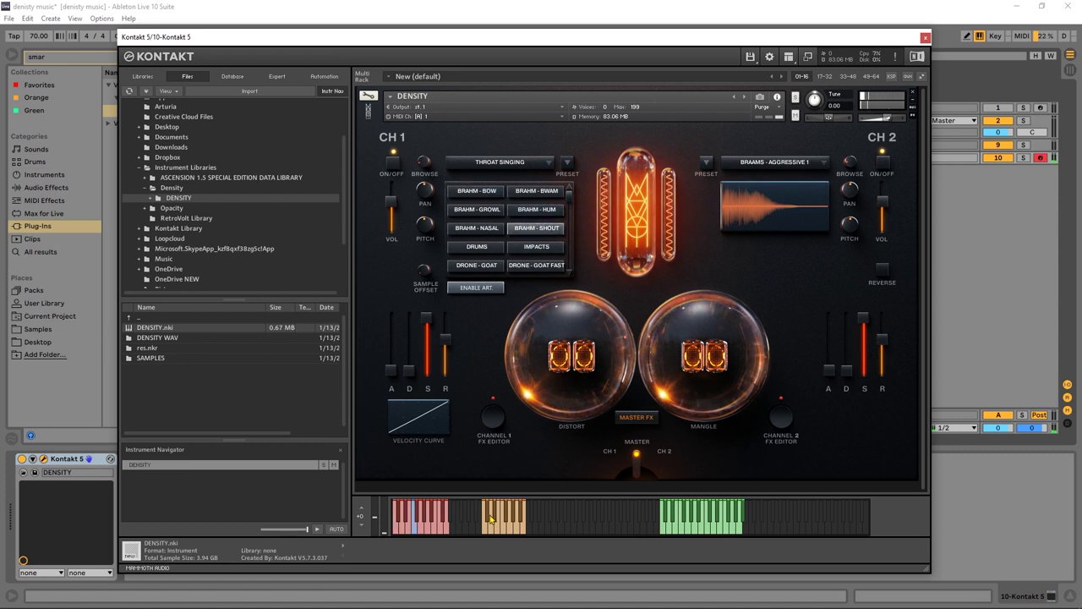
click(487, 535)
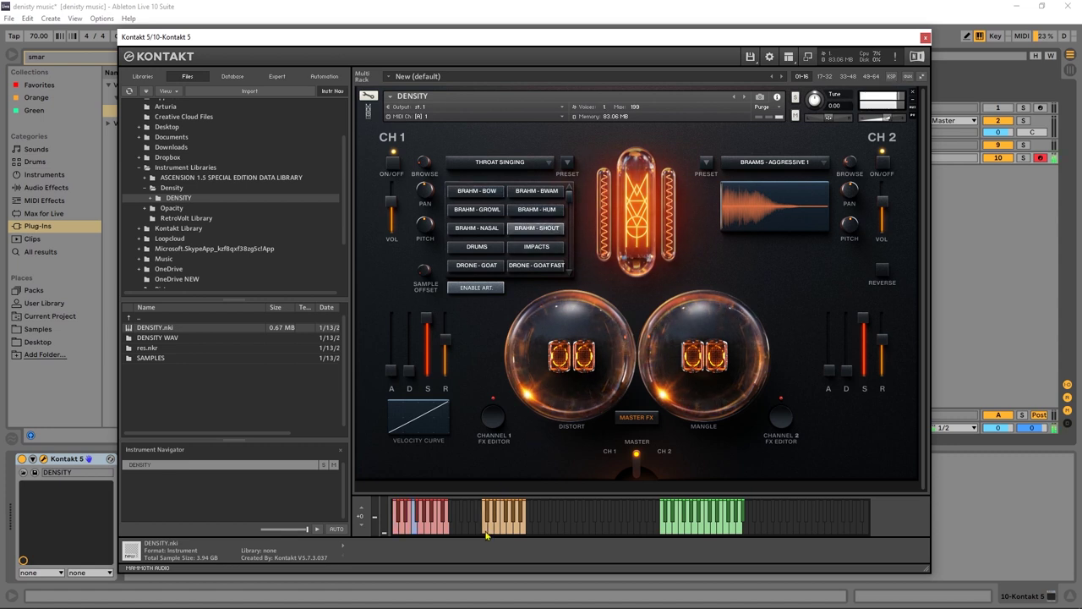
Step: Set Distort to 37 and Mangle to 19, then open the first master effect slot
drag(560, 372, 602, 330)
drag(756, 343, 711, 328)
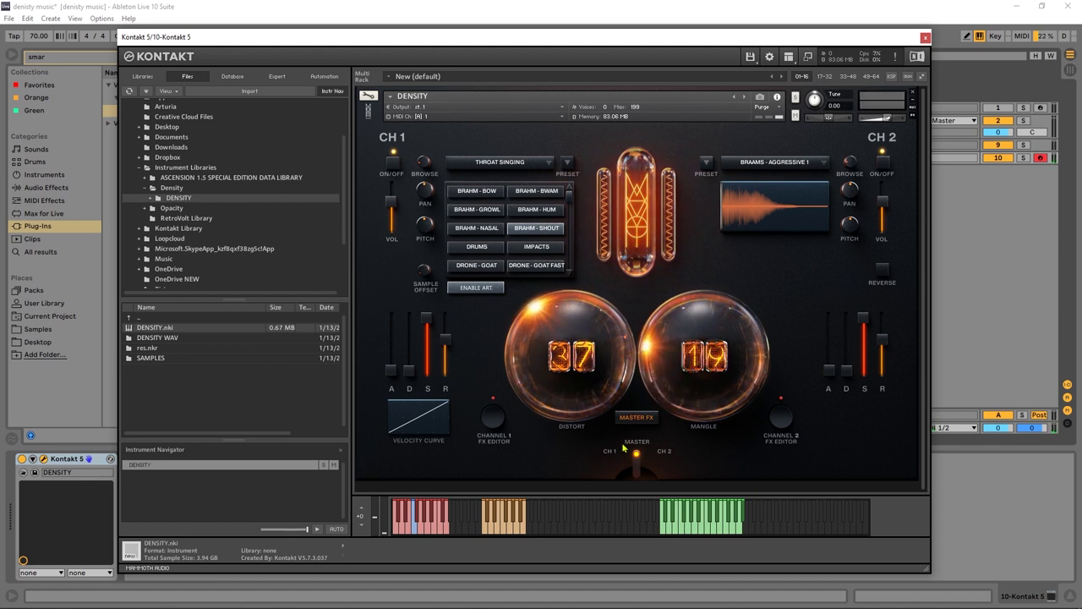
click(633, 417)
click(490, 187)
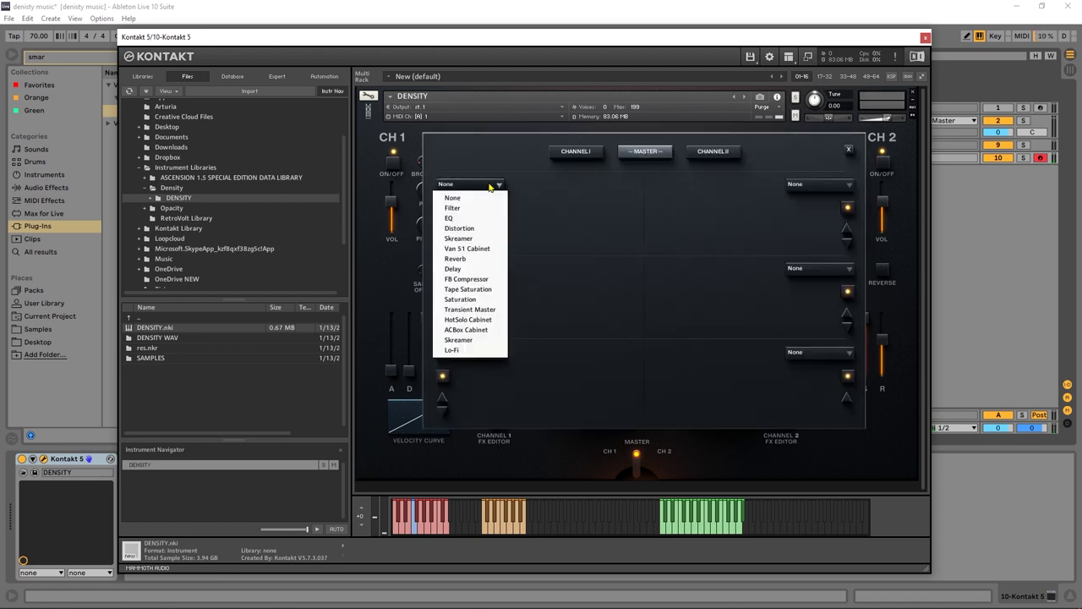
Step: Add Skreamer as a master effect and load SOUSAPHONE RHYTHMS (80) onto channel 1
click(473, 239)
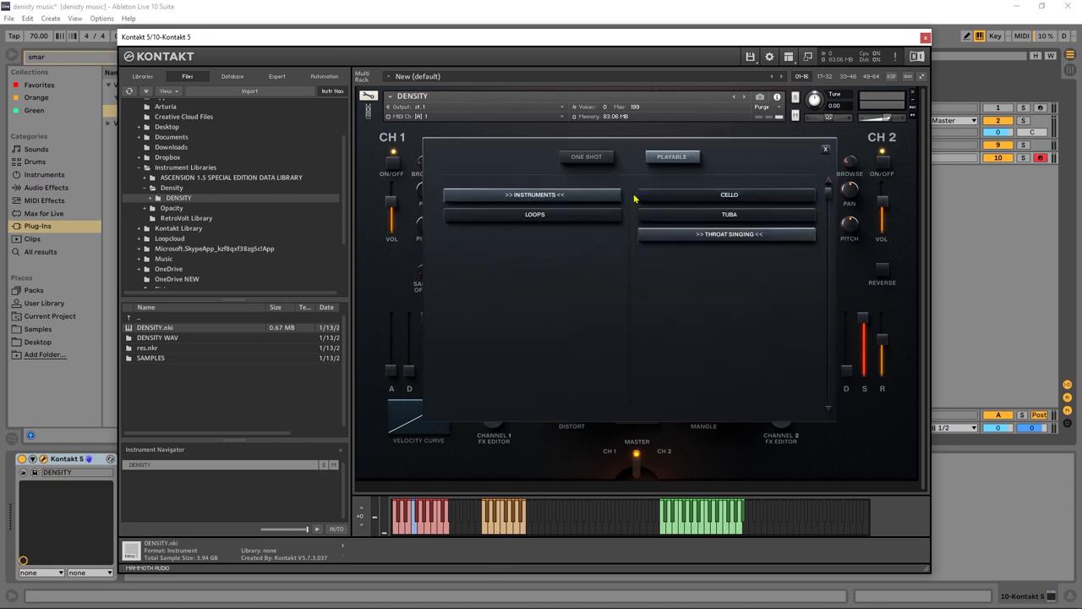
click(549, 217)
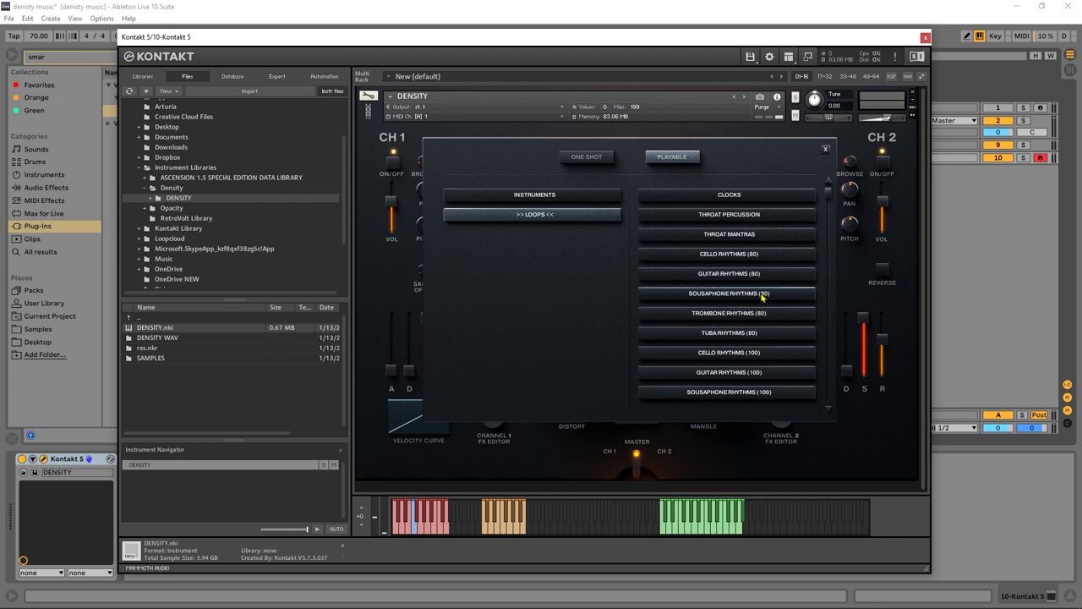
click(709, 296)
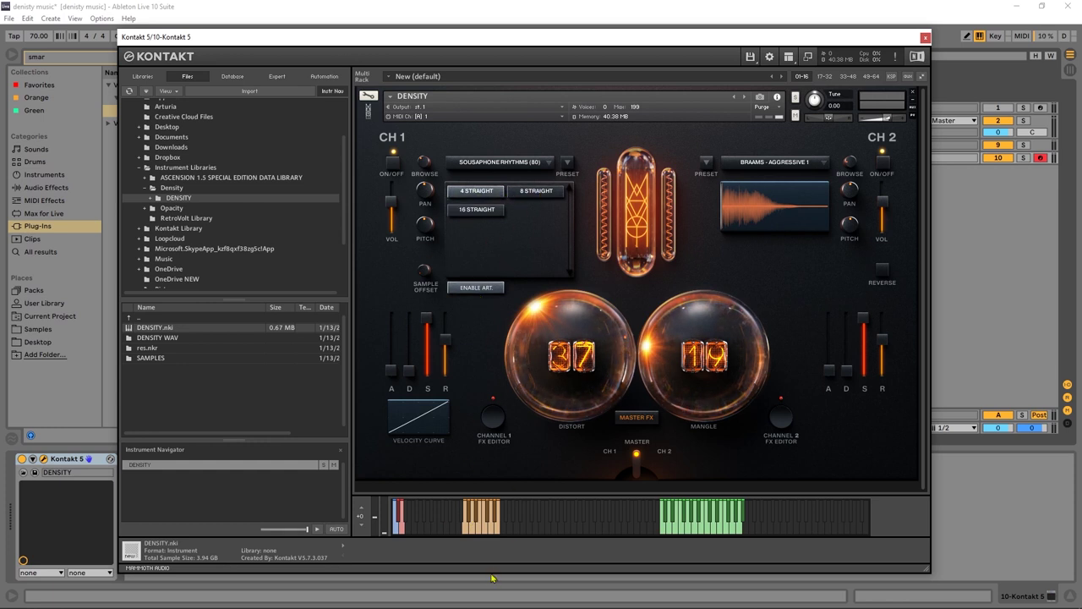
Step: Play the sousaphone loop, switching patterns to 8 STRAIGHT and then 16 STRAIGHT
click(475, 530)
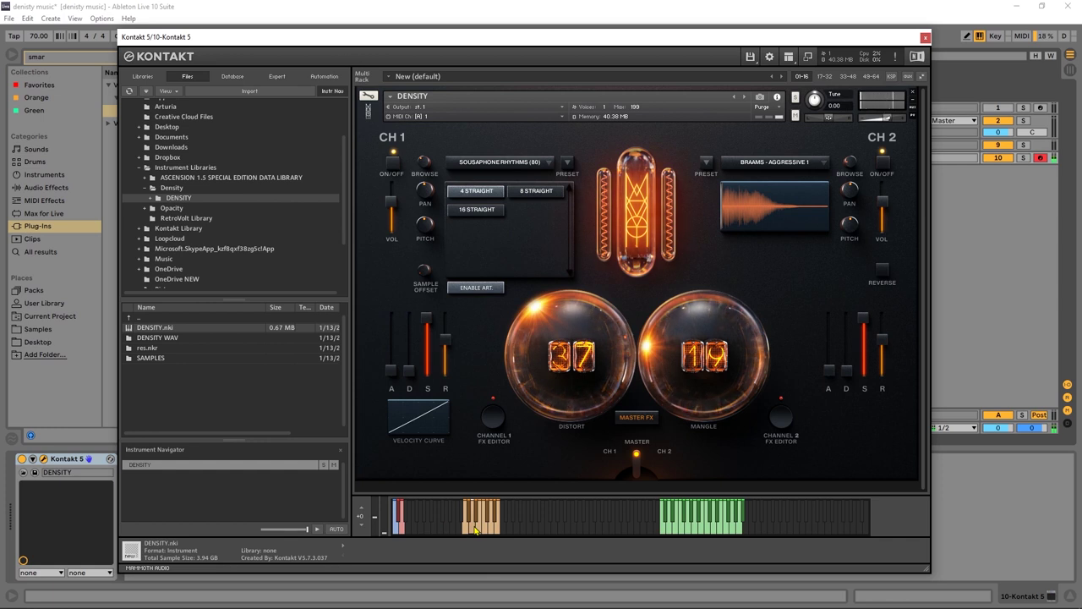
click(473, 531)
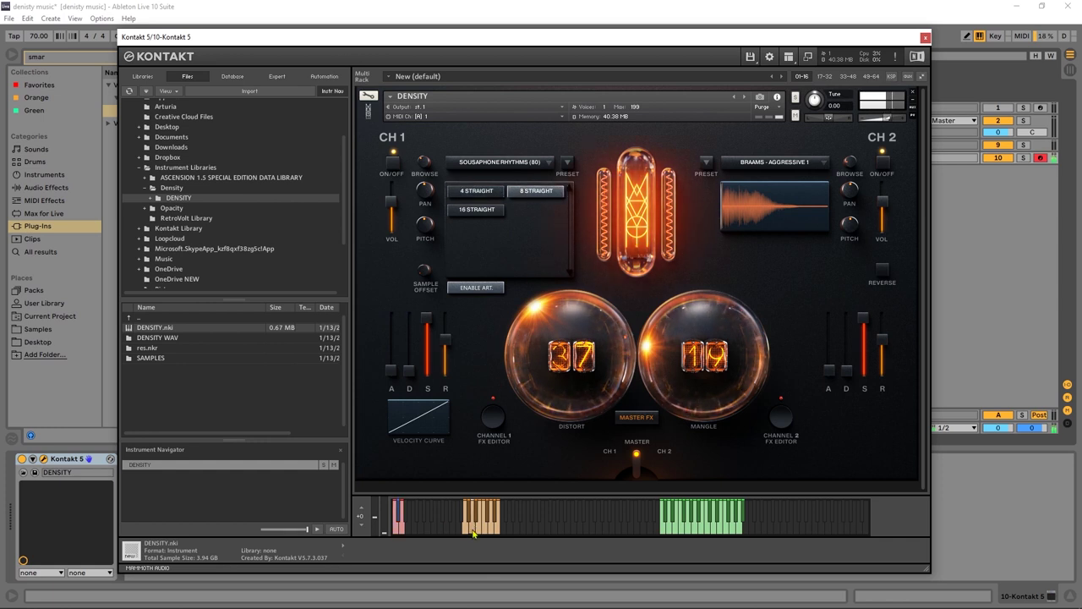
click(474, 531)
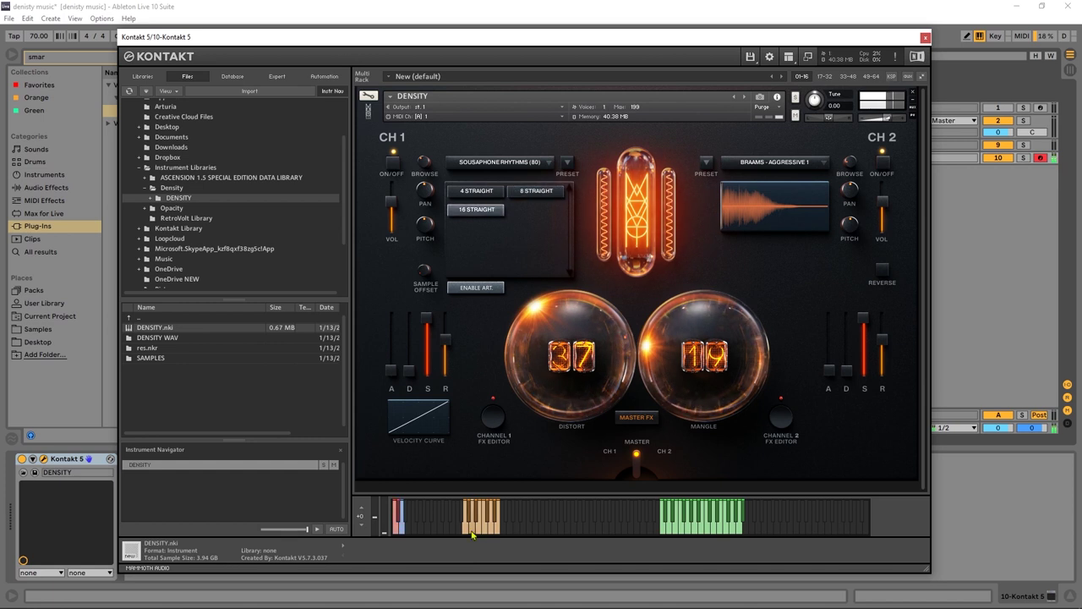
click(509, 164)
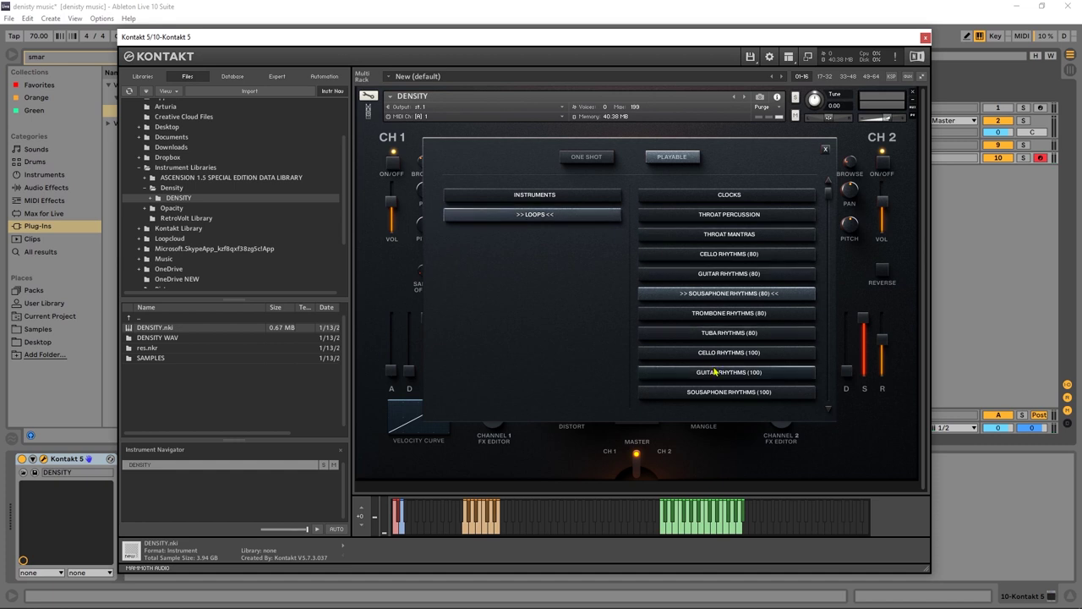
Step: Load GUITAR RHYTHMS (80), play RHYTHM 1 then RHYTHM 4, and bend the velocity curve
click(731, 276)
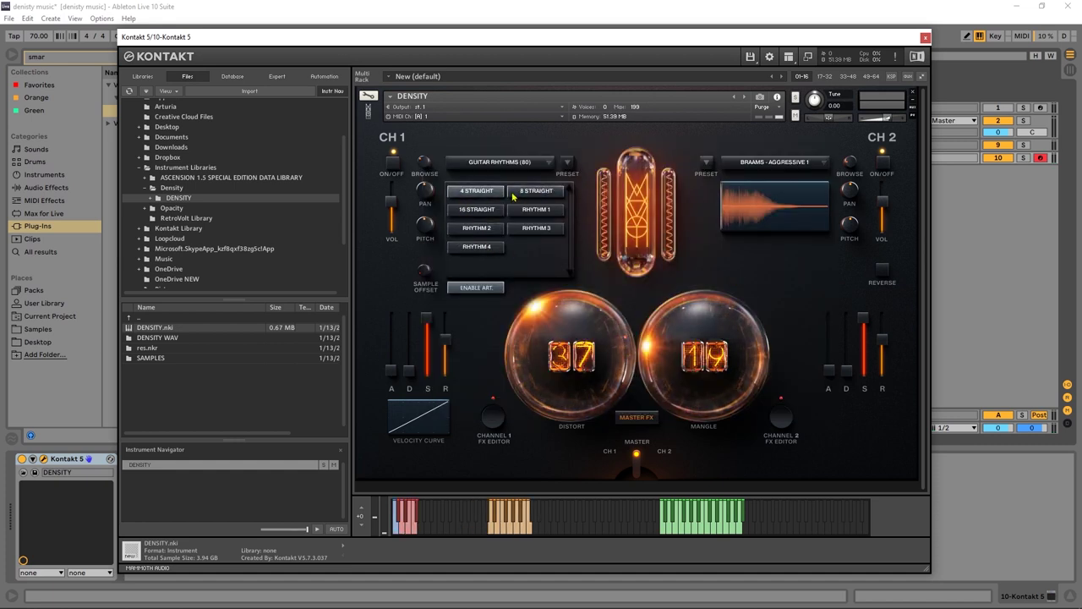
click(531, 211)
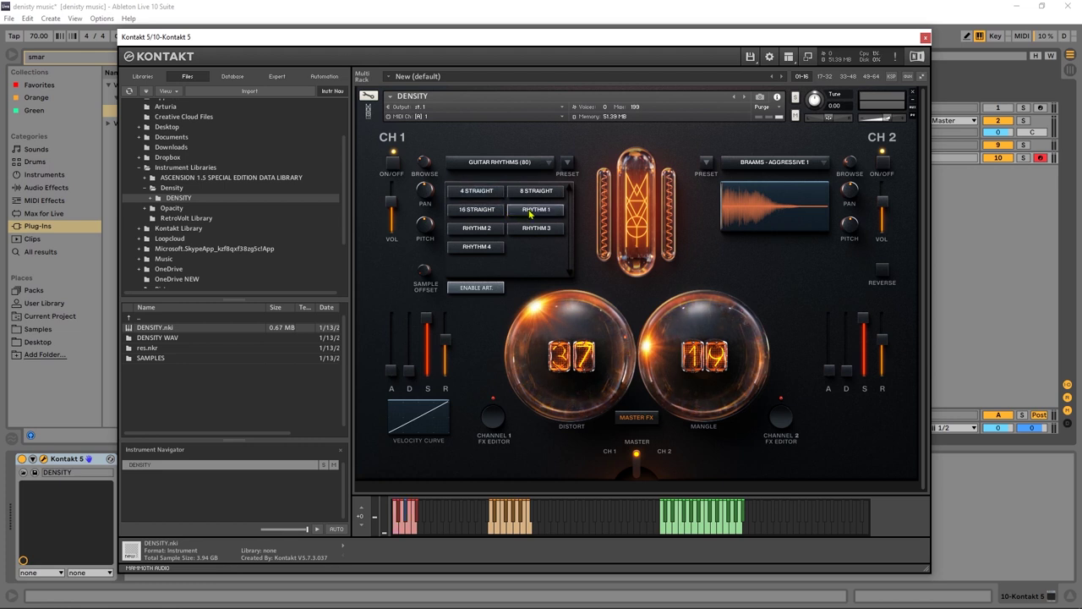
click(503, 529)
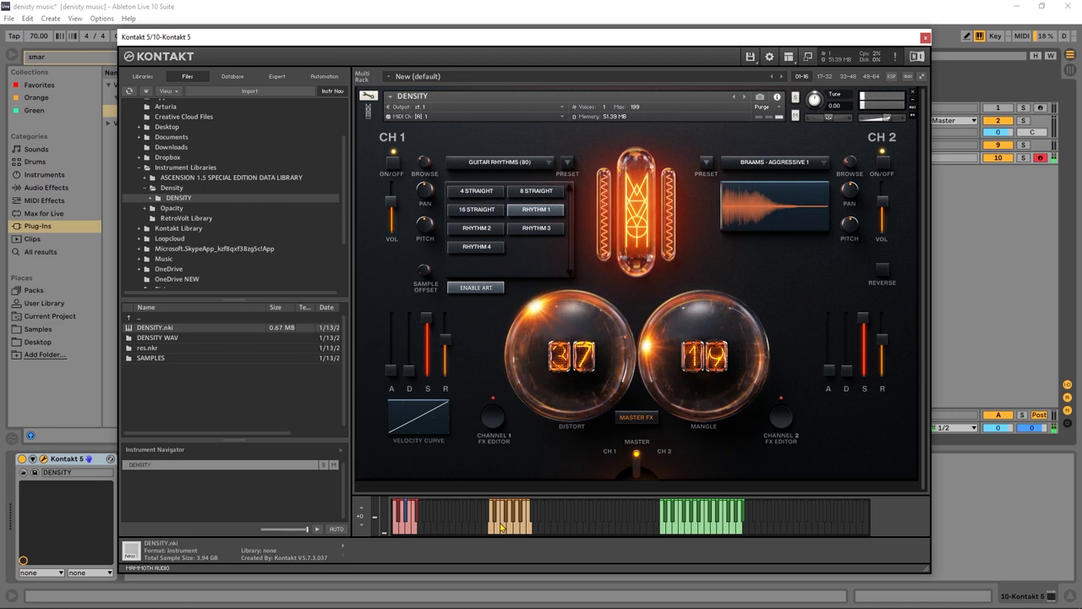
click(505, 530)
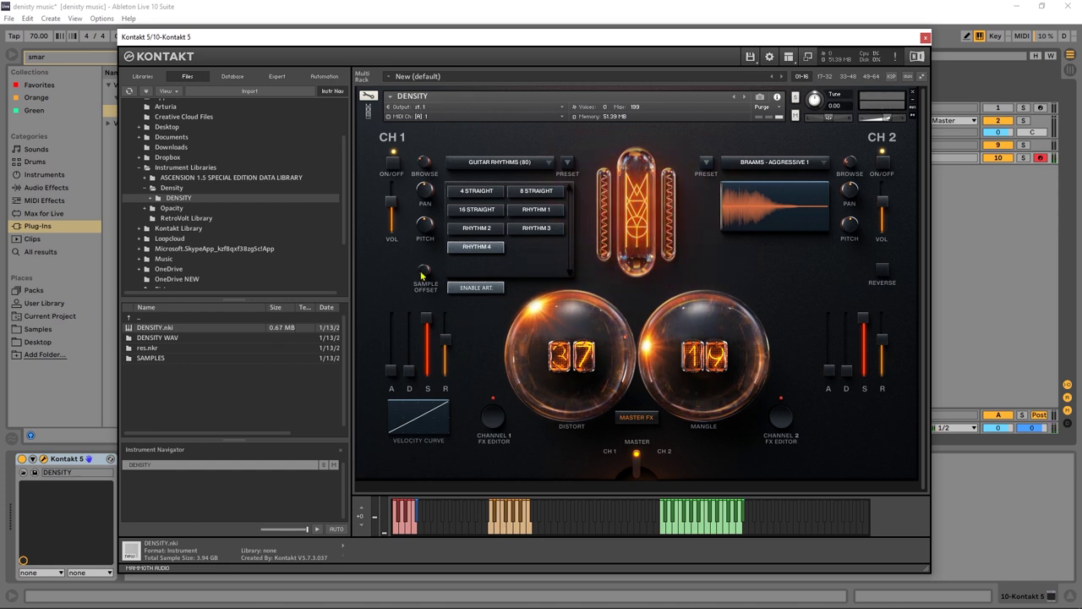
drag(412, 428, 415, 401)
Step: Browse the ONE SHOT categories, then return to the PLAYABLE loop sets
click(518, 162)
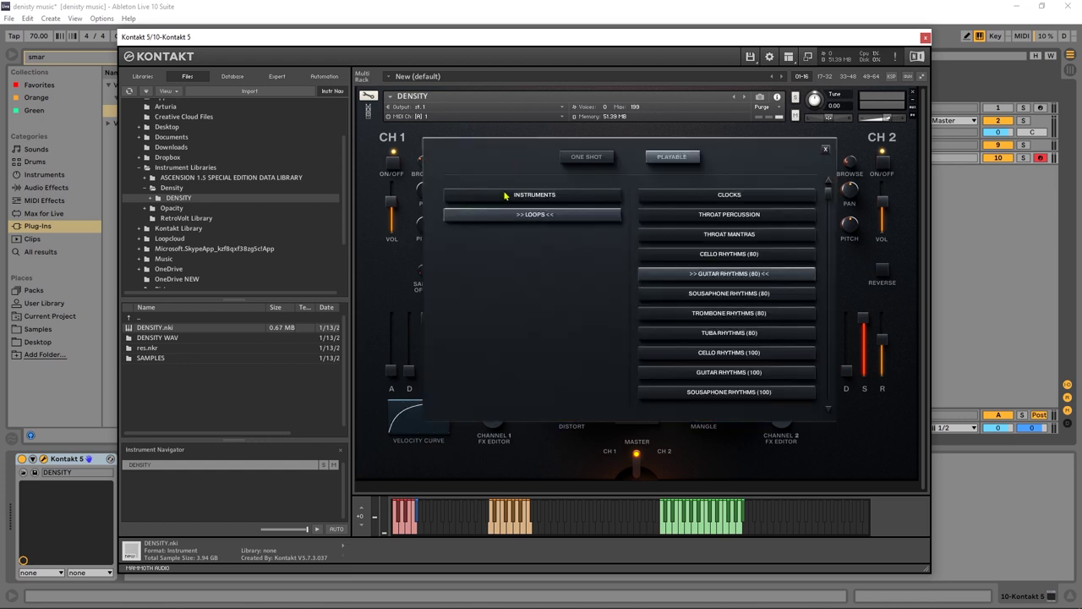
click(568, 159)
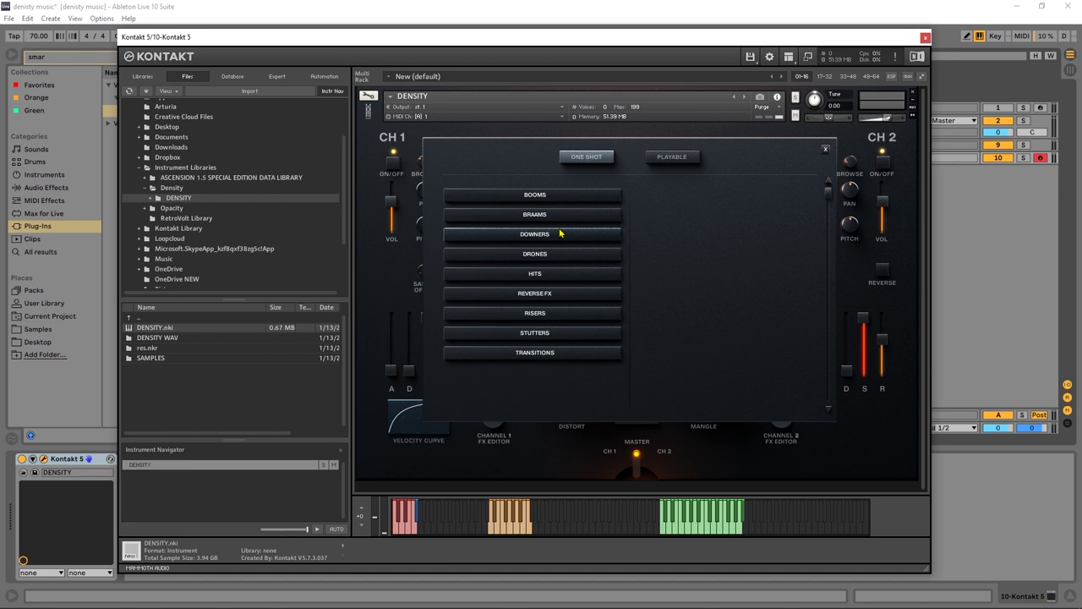
click(675, 159)
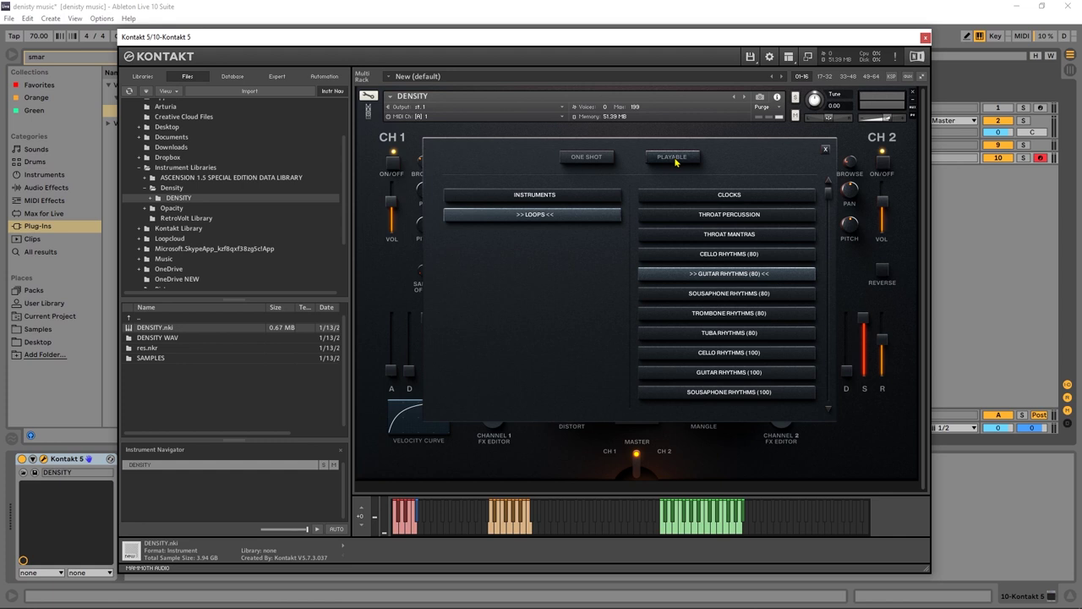
click(825, 150)
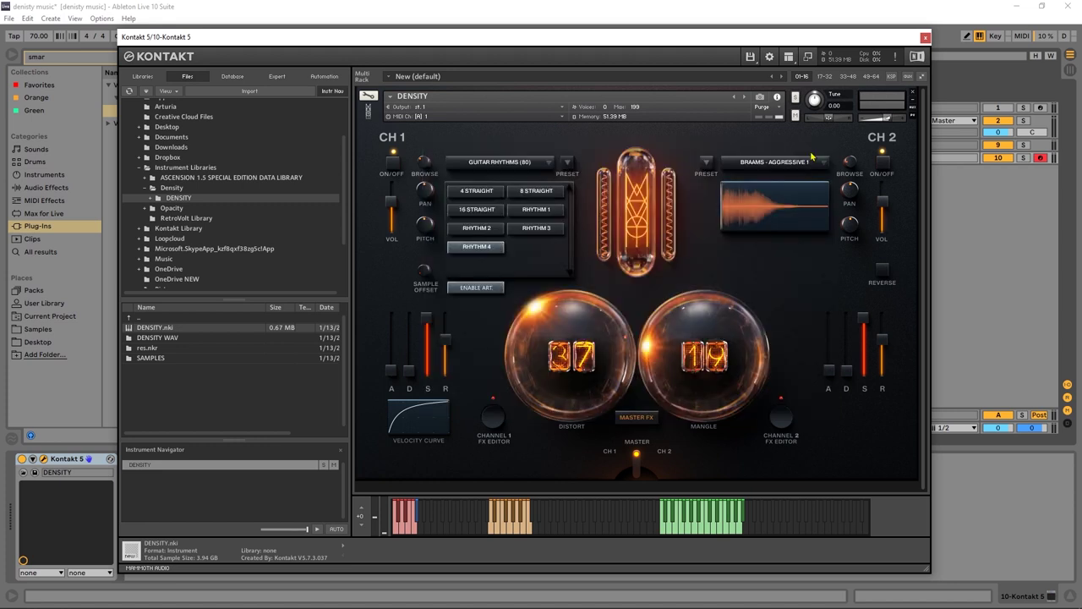